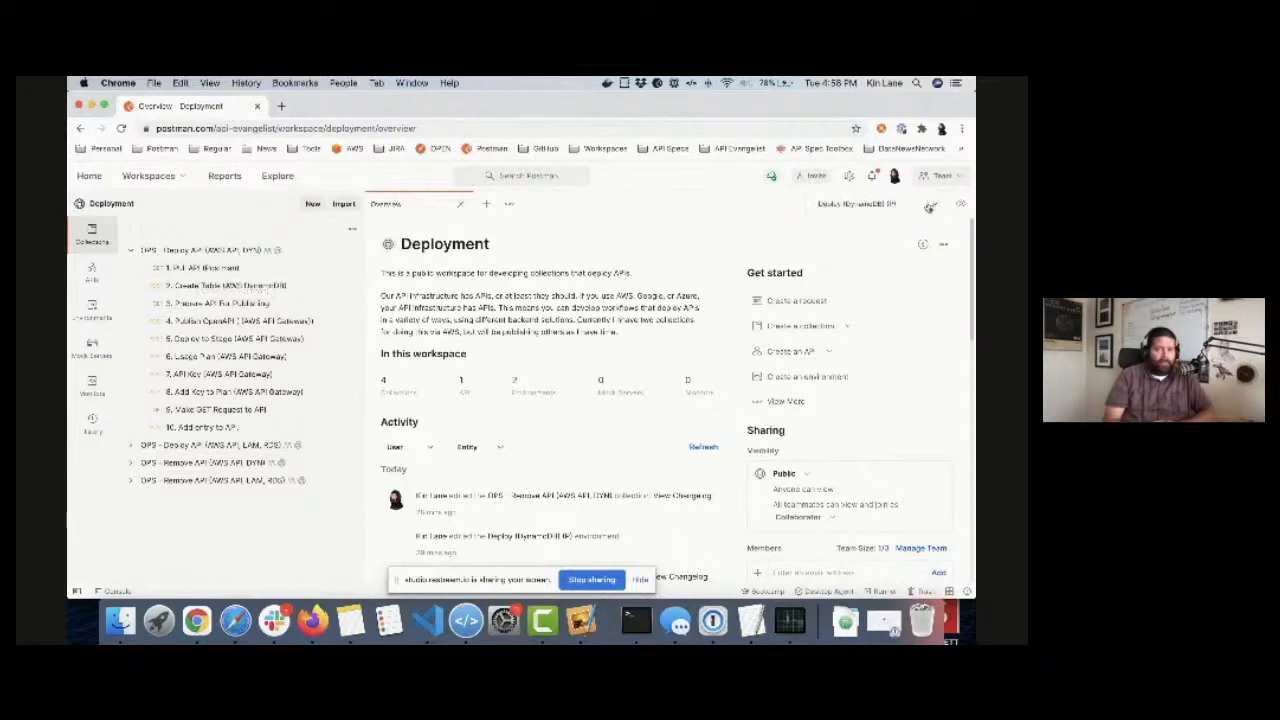
Select the Deploy (DynamoDB) environment and open the "1. Pull API (Postman)" request of the DYN deploy collection.
click(932, 206)
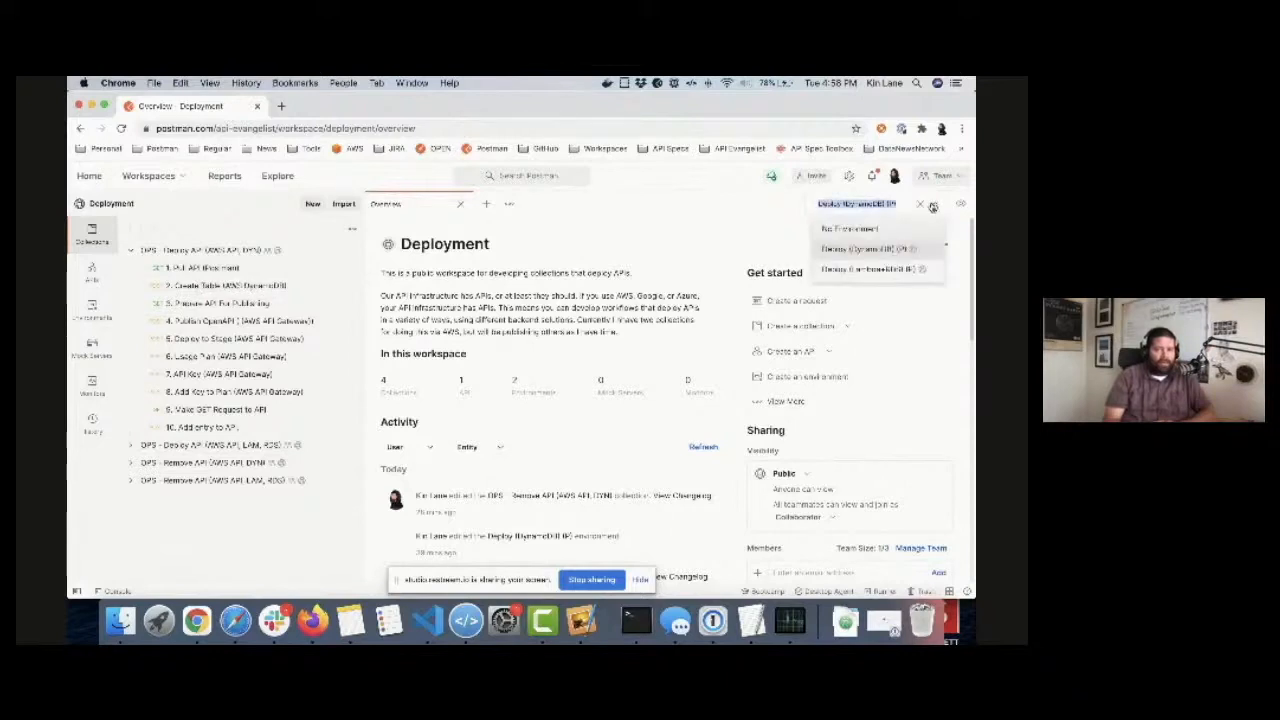
click(882, 256)
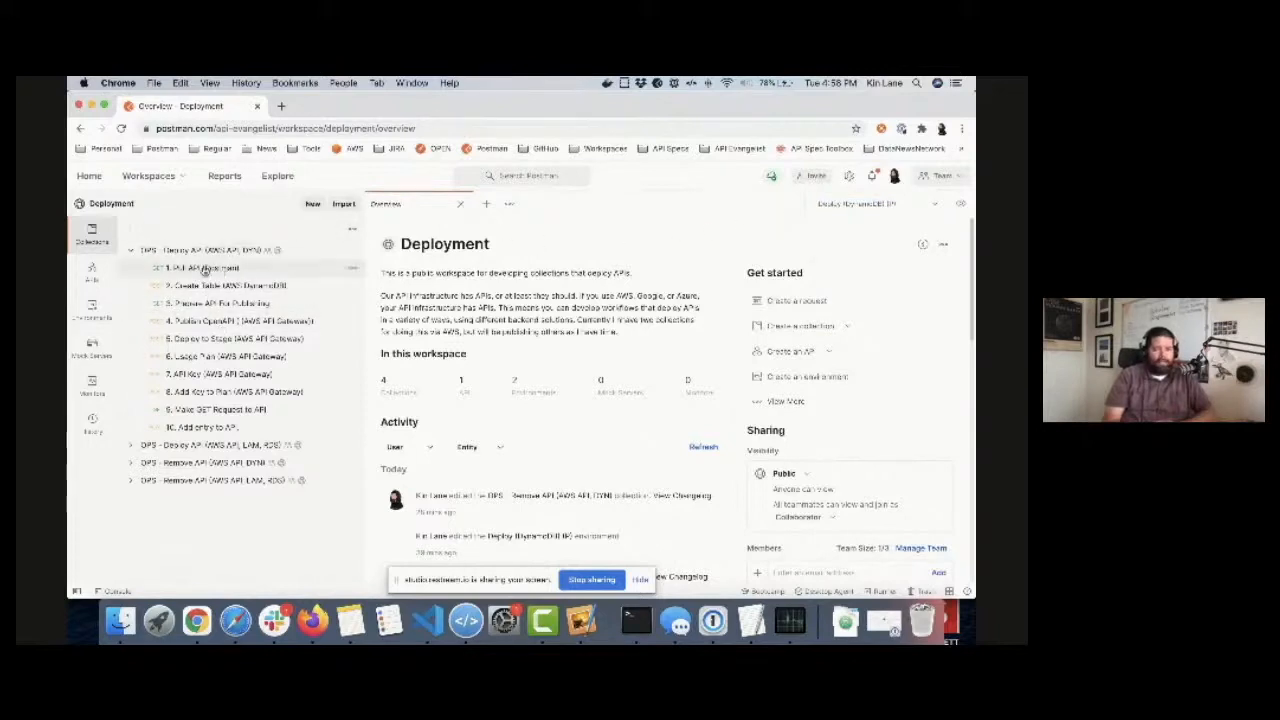
drag(200, 303, 213, 411)
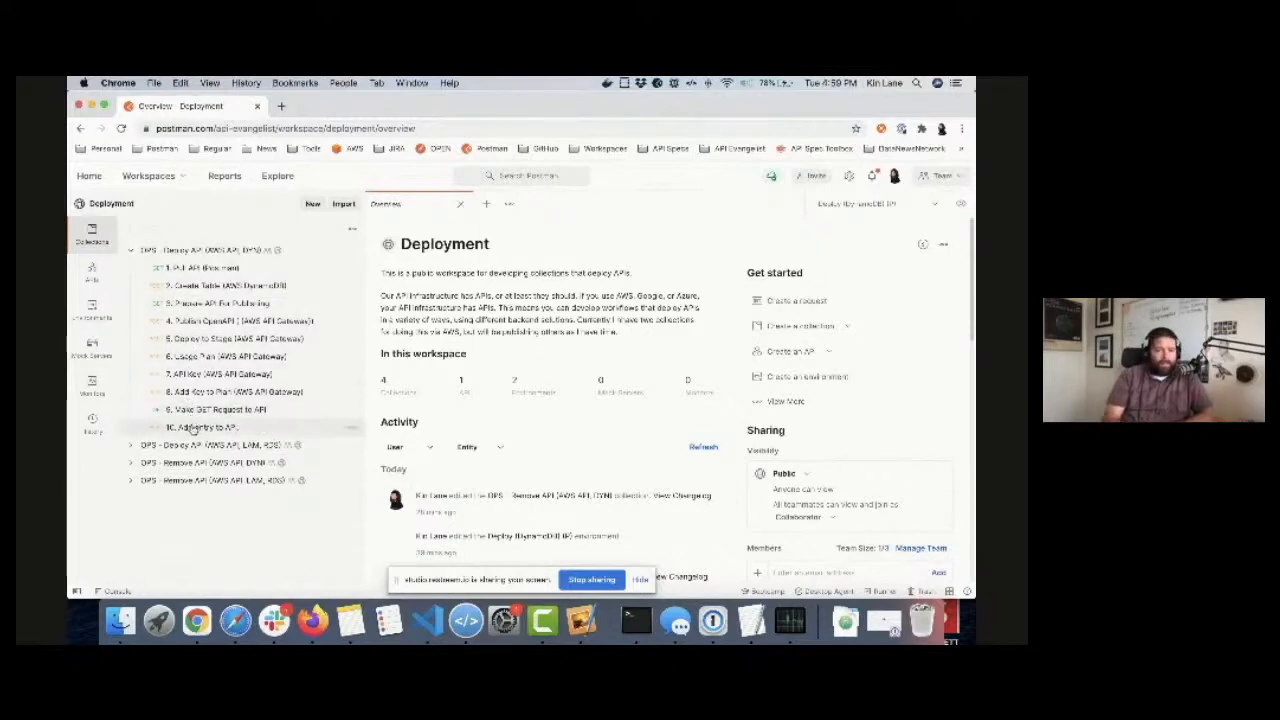
click(238, 270)
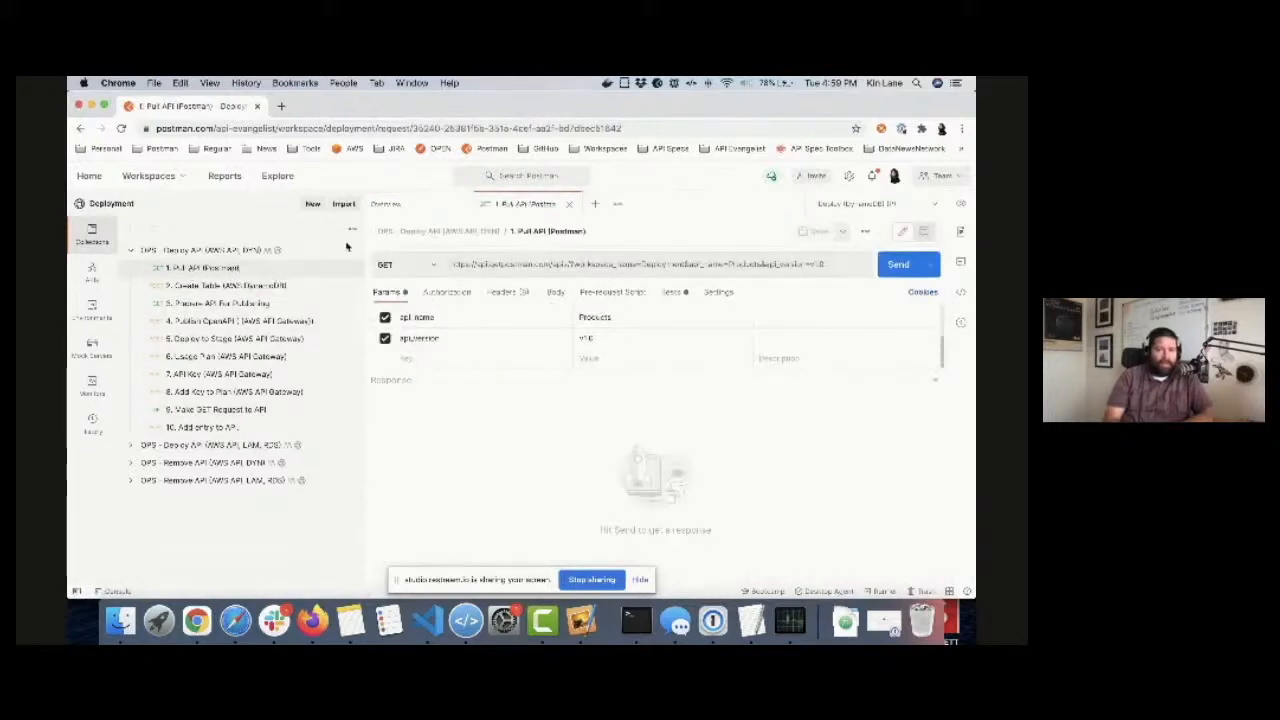
Open the OpenAPI 3.0 definition of the Products API and examine its title.
click(92, 271)
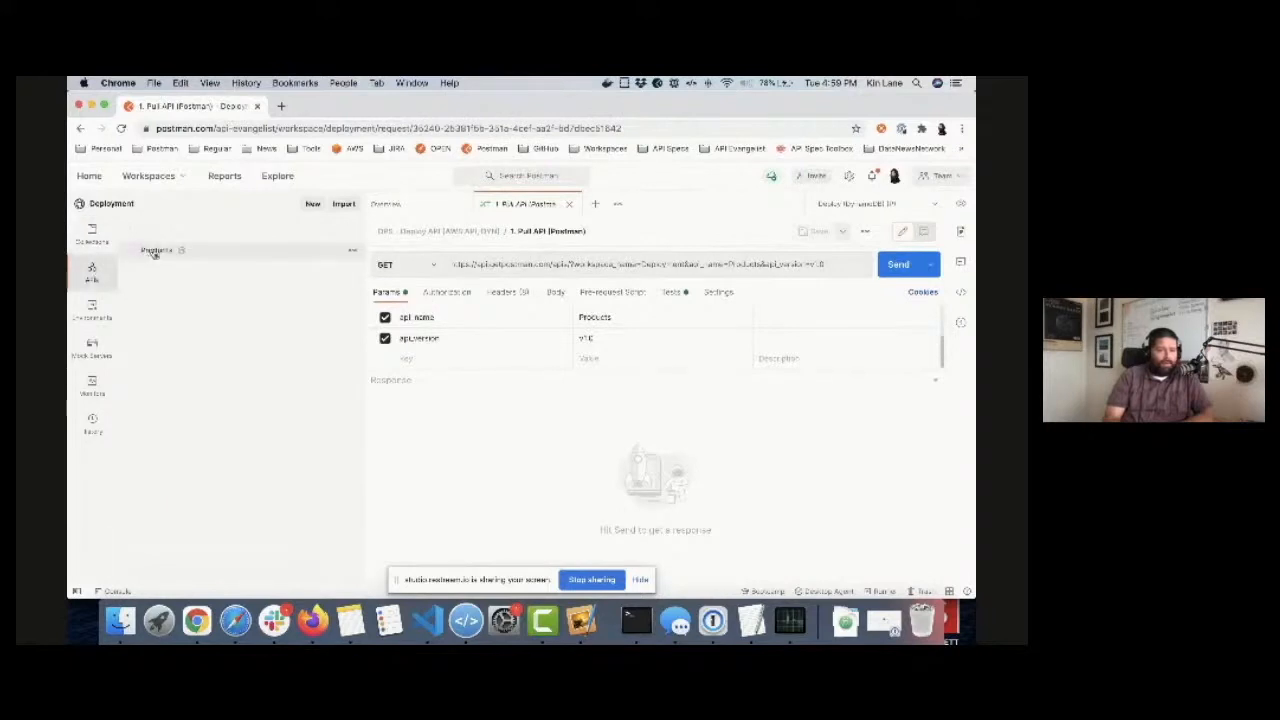
click(155, 251)
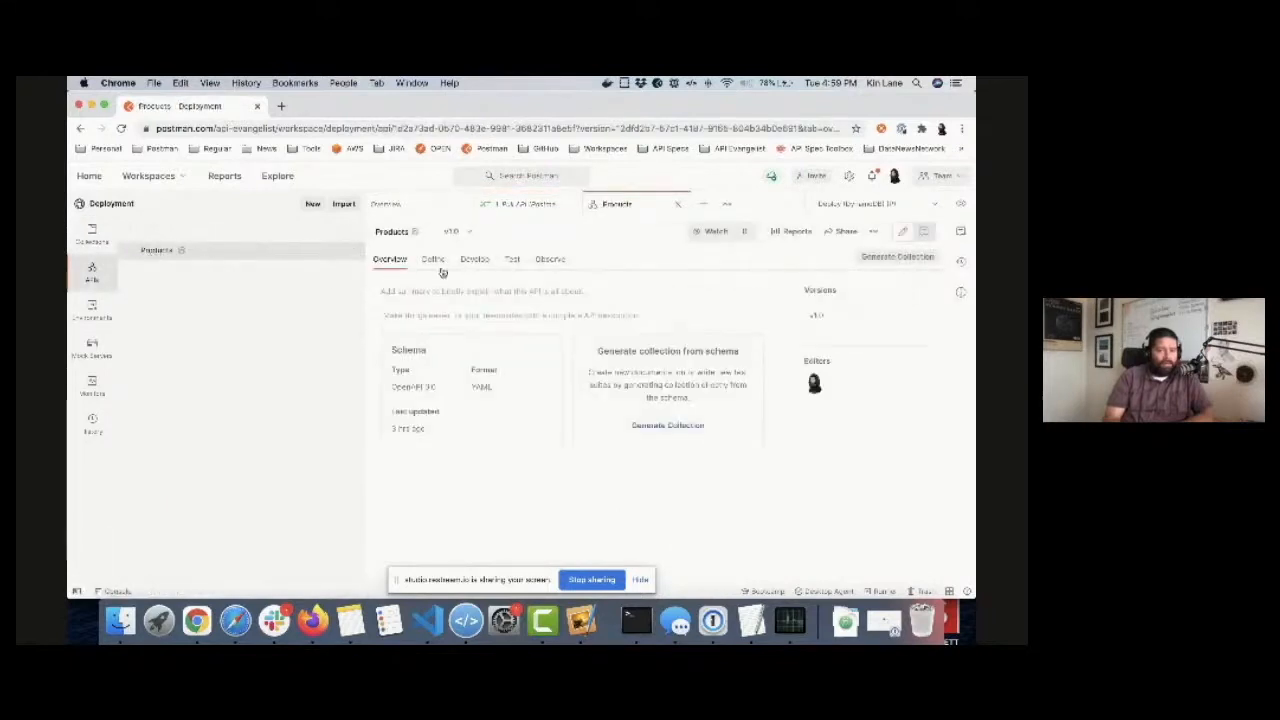
click(436, 264)
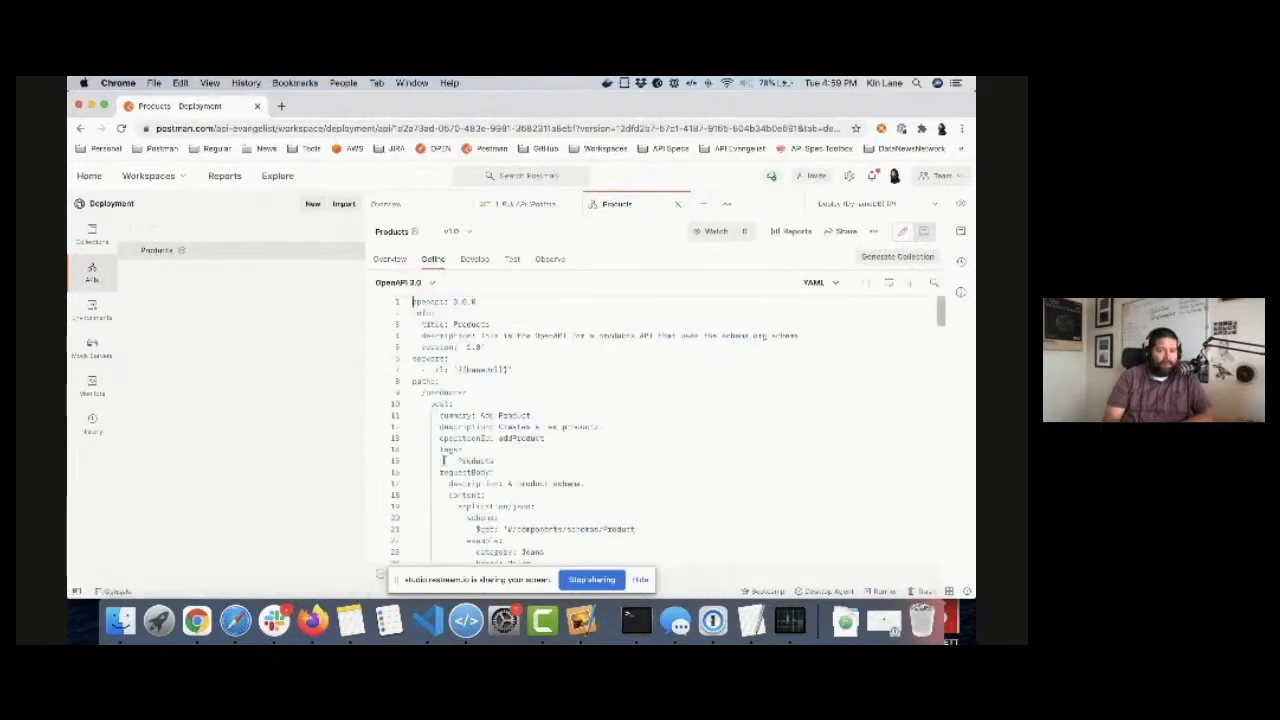
double_click(475, 323)
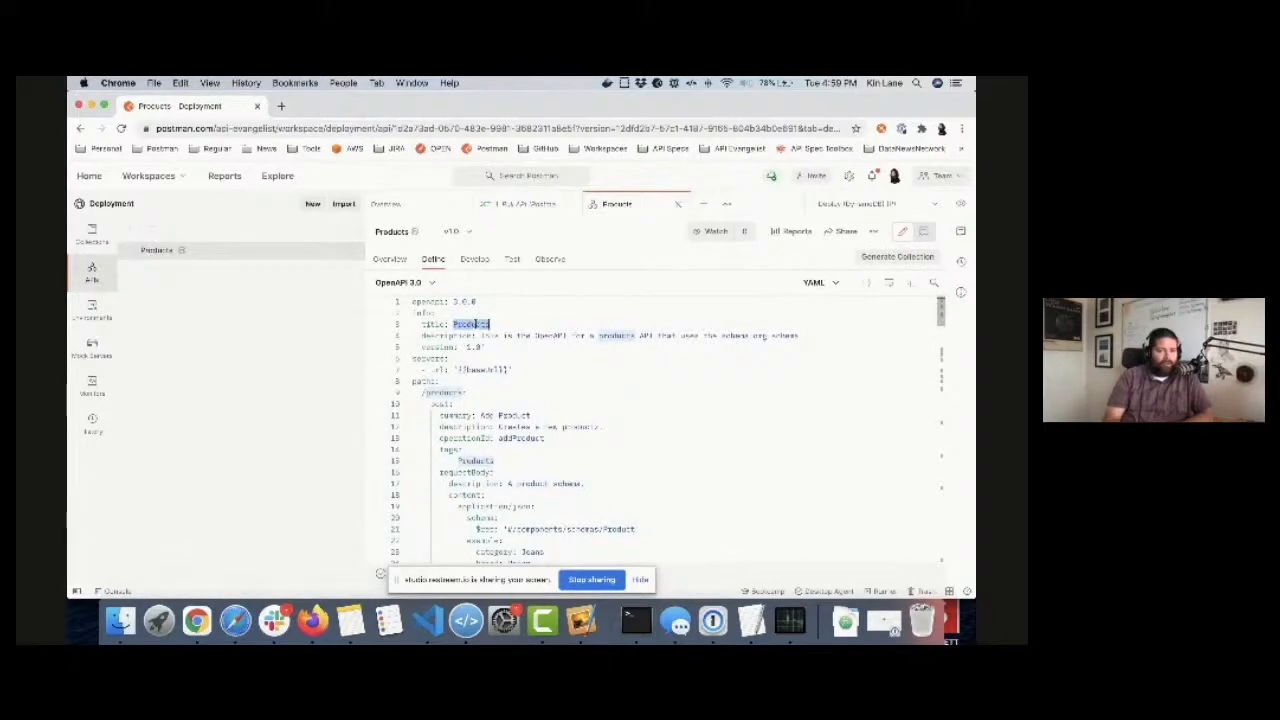
Review the workspace_name, api_name and api_version parameters of the "1. Pull API (Postman)" request and send it.
click(508, 204)
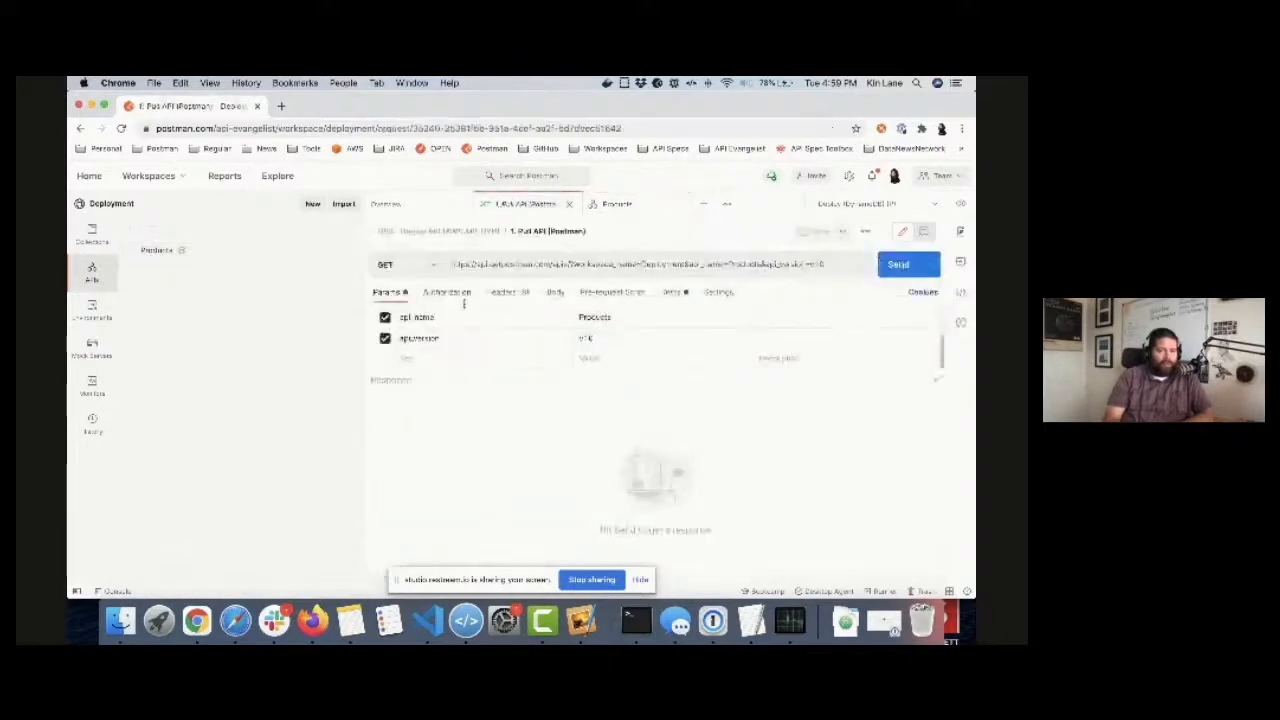
scroll(510, 340, up, 3)
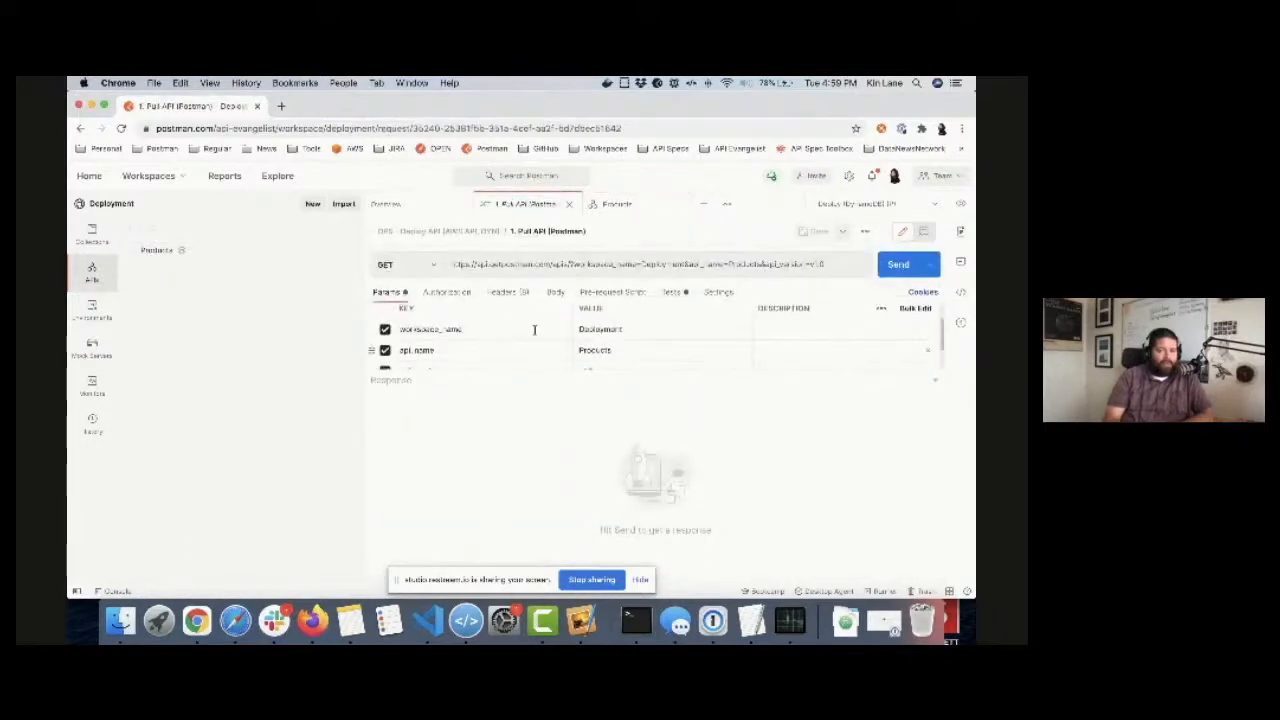
scroll(574, 351, down, 1)
scroll(574, 351, down, 1)
double_click(600, 324)
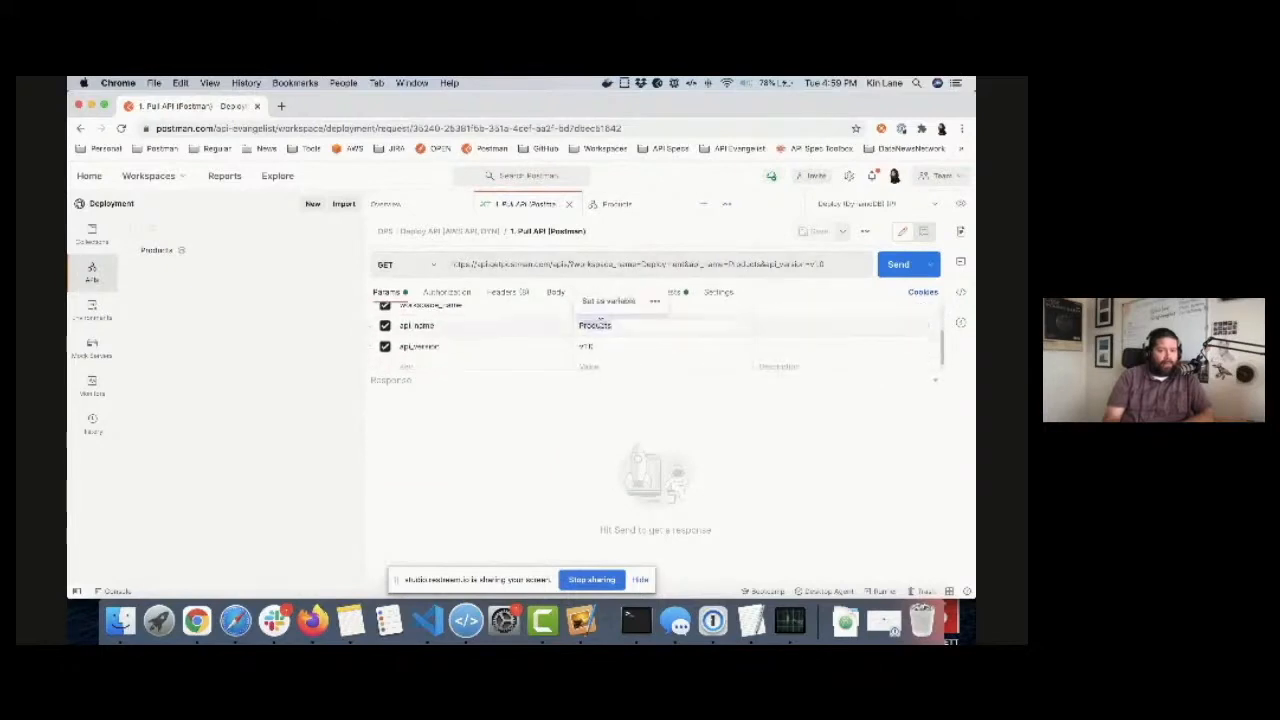
double_click(585, 344)
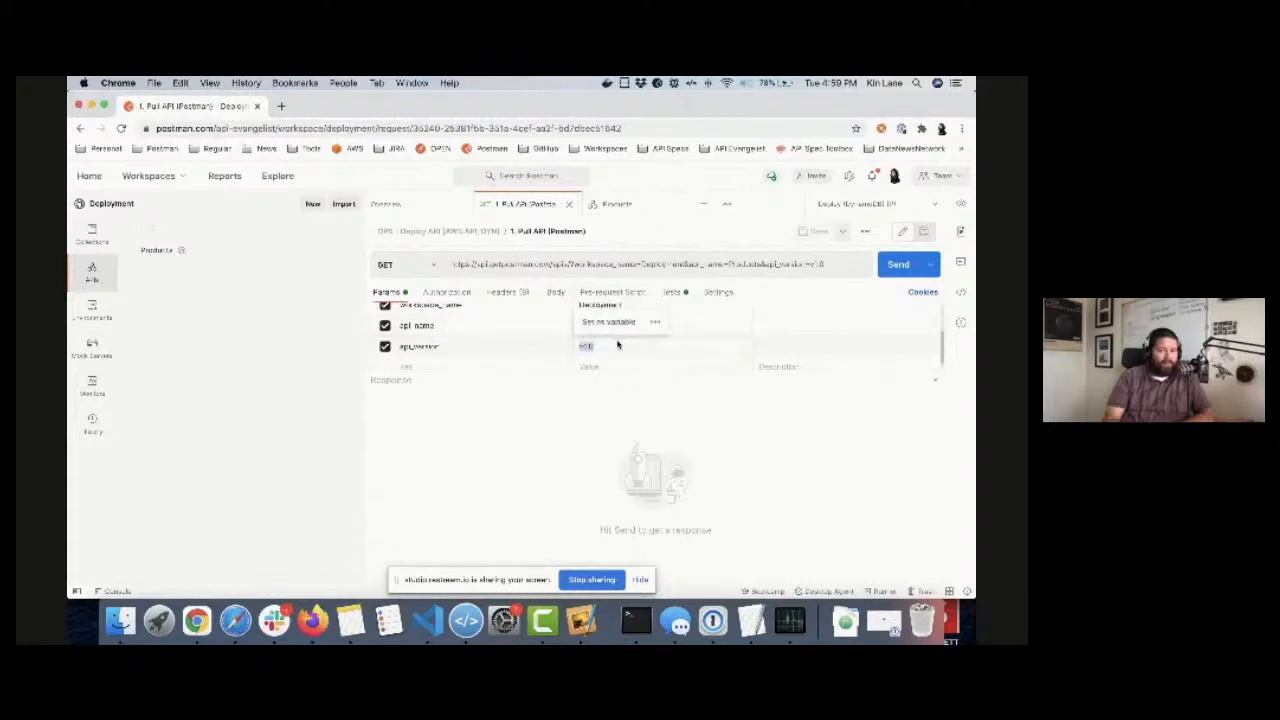
click(640, 208)
click(469, 232)
click(517, 213)
click(521, 207)
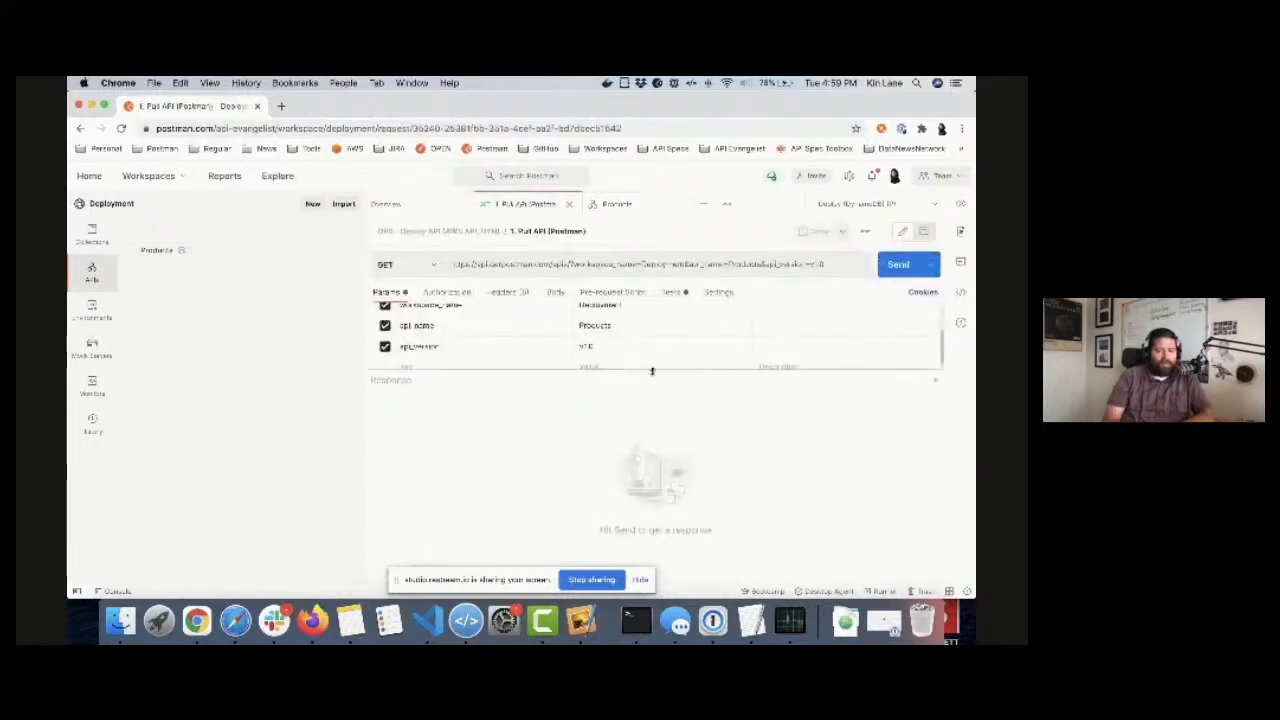
click(898, 265)
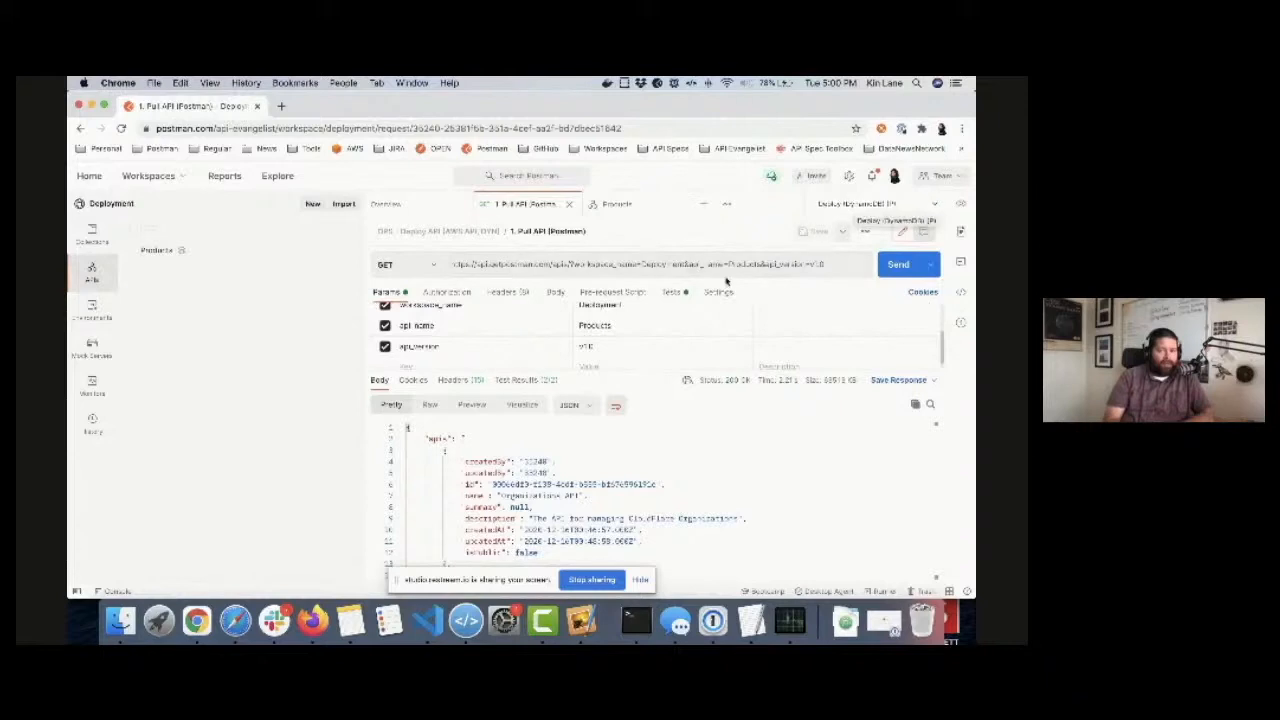
Send the "2. Create Table (AWS DynamoDB)" request from the DYN deploy collection.
click(93, 233)
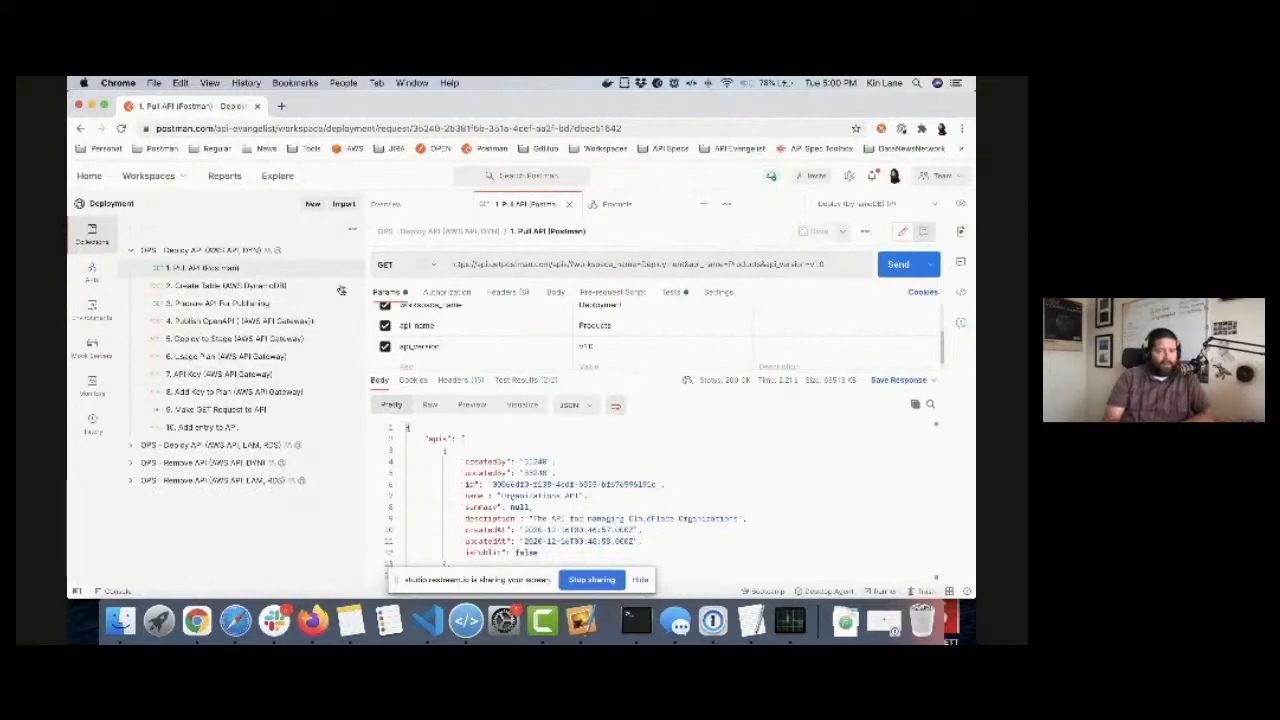
click(238, 289)
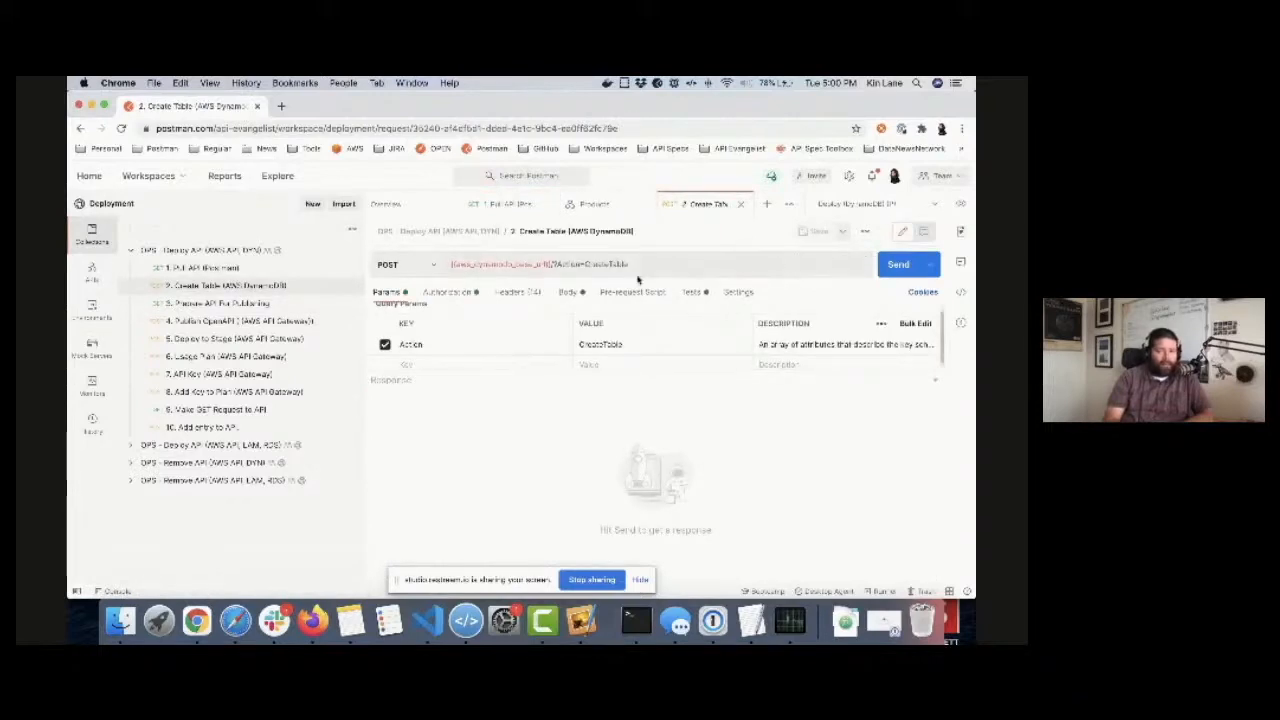
click(894, 271)
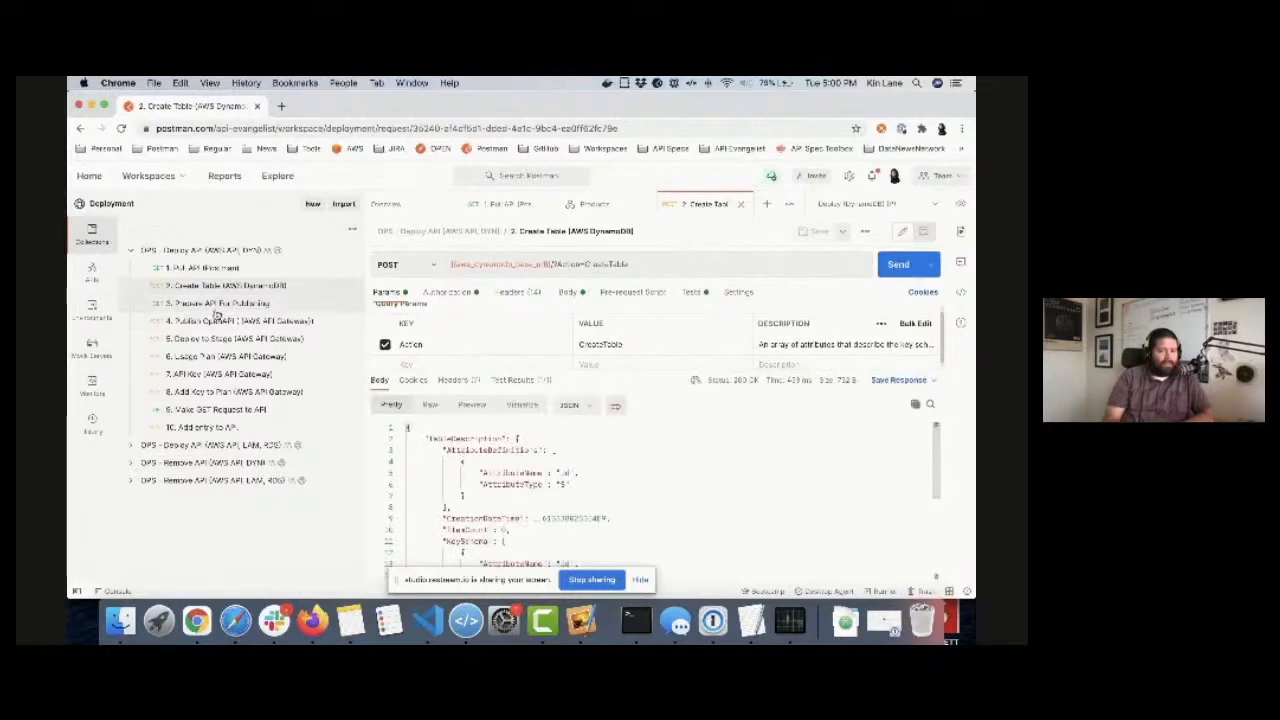
Send the "3. Prepare API For Publishing" request, followed by "4. Publish OpenAPI (AWS API Gateway)".
click(213, 304)
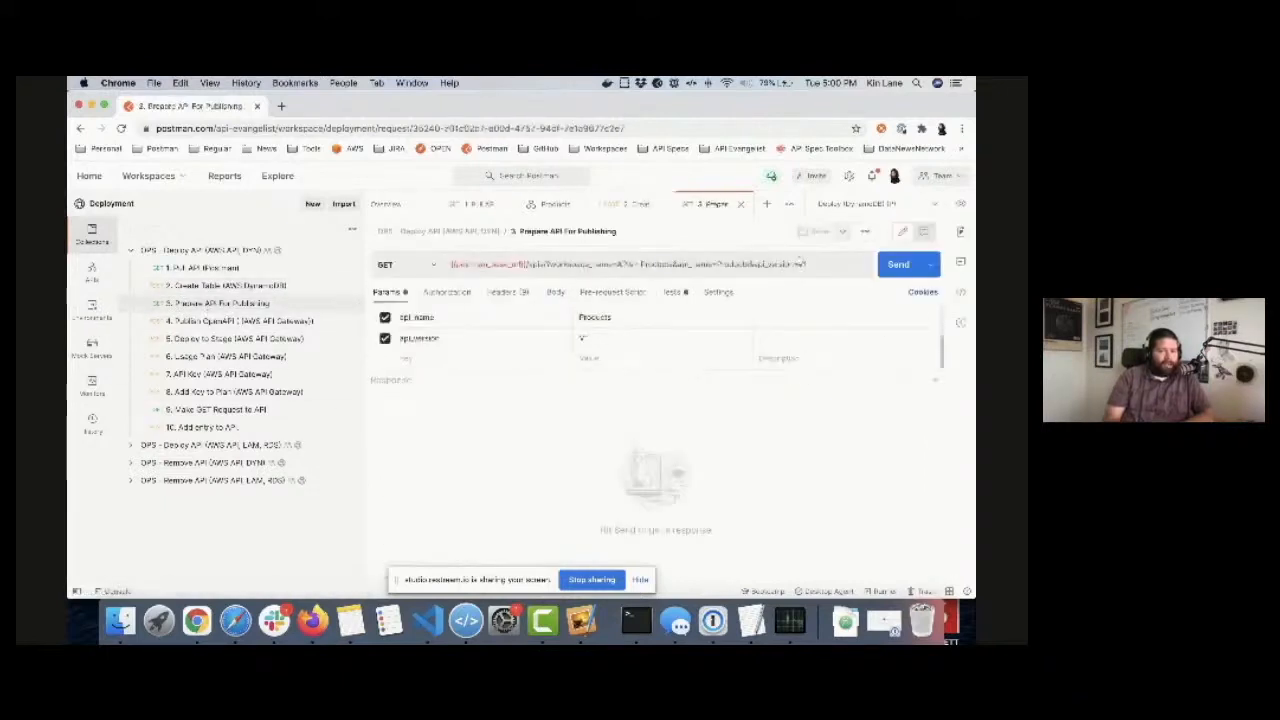
click(892, 268)
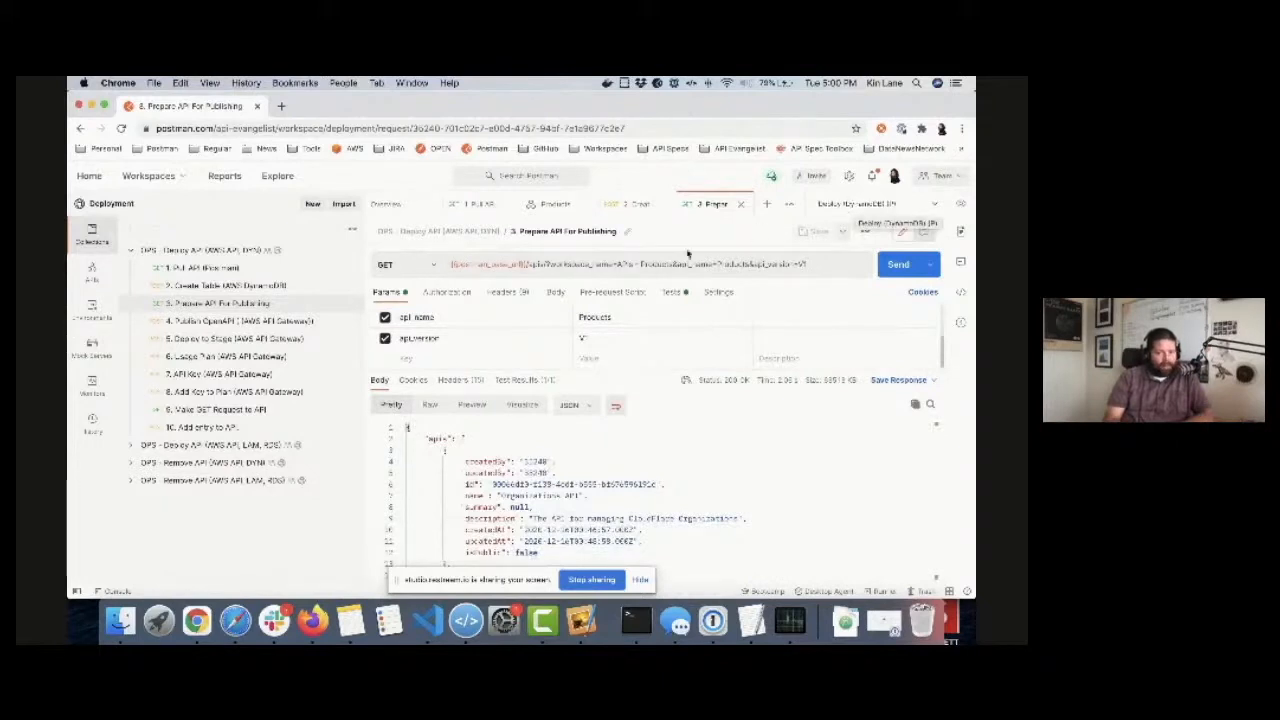
click(245, 322)
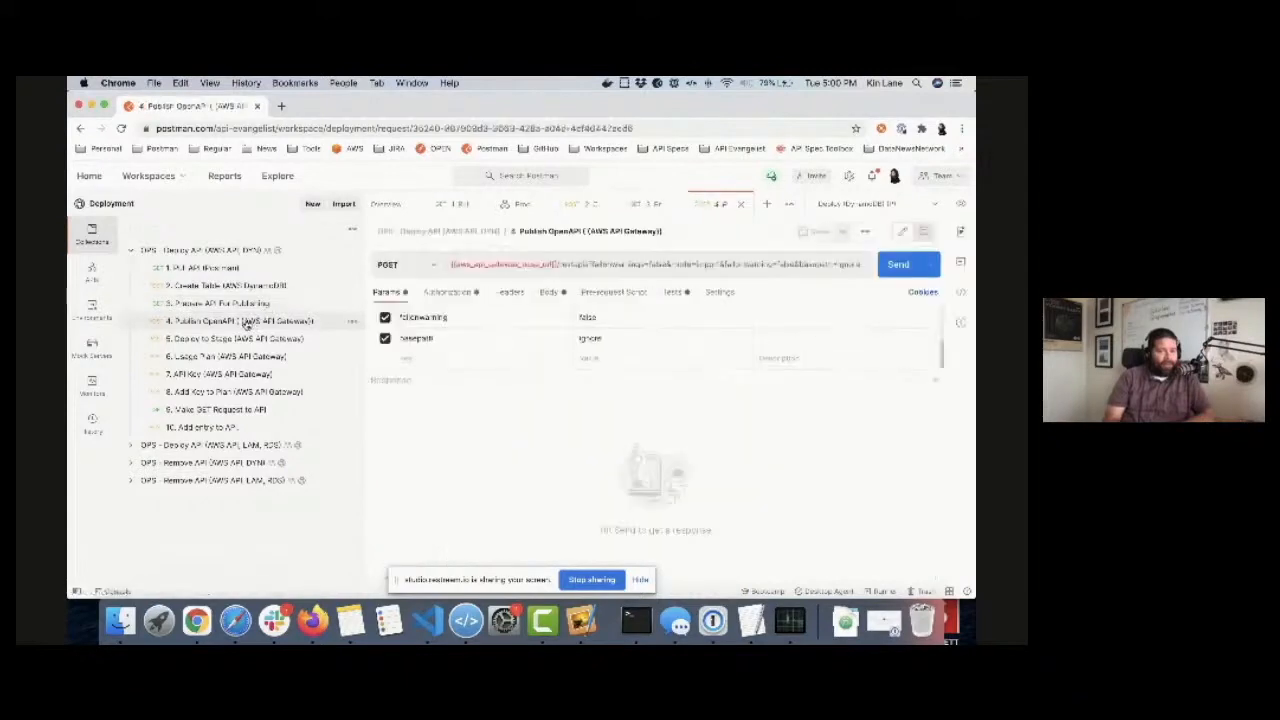
click(897, 259)
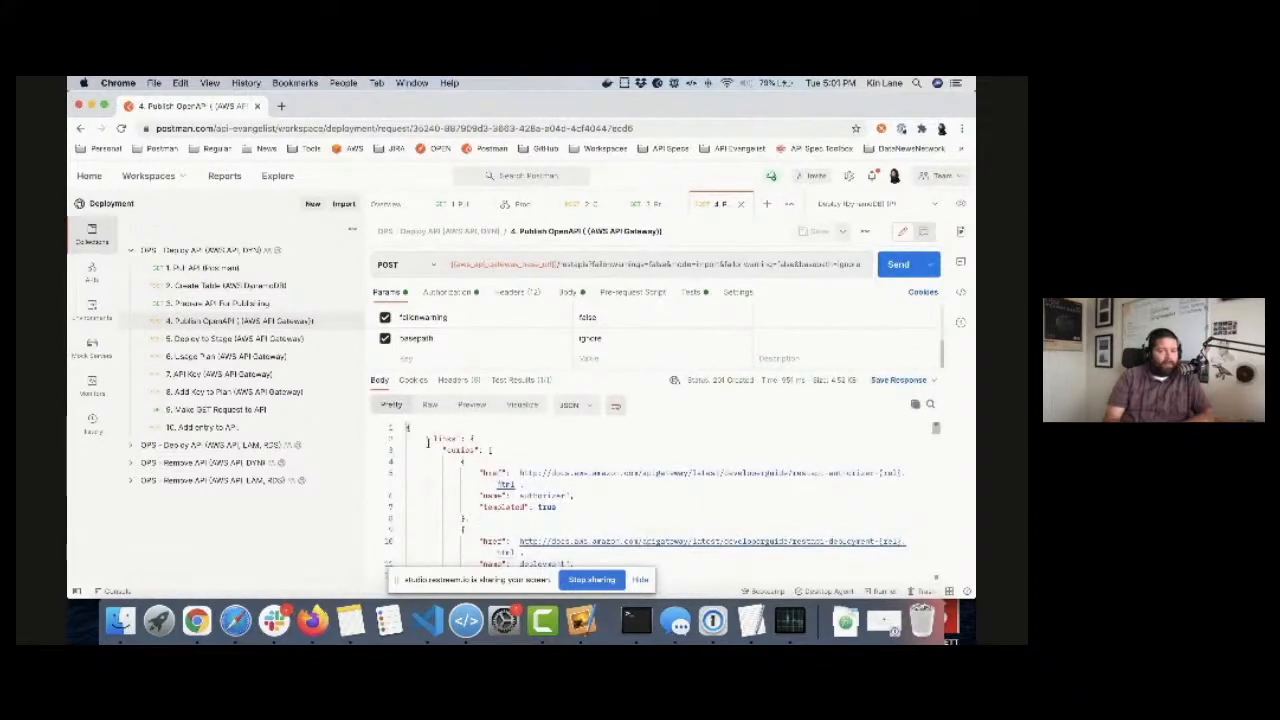
Deploy the API by sending "5. Deploy to Stage (AWS API Gateway)" and create its usage plan with request 6.
click(266, 340)
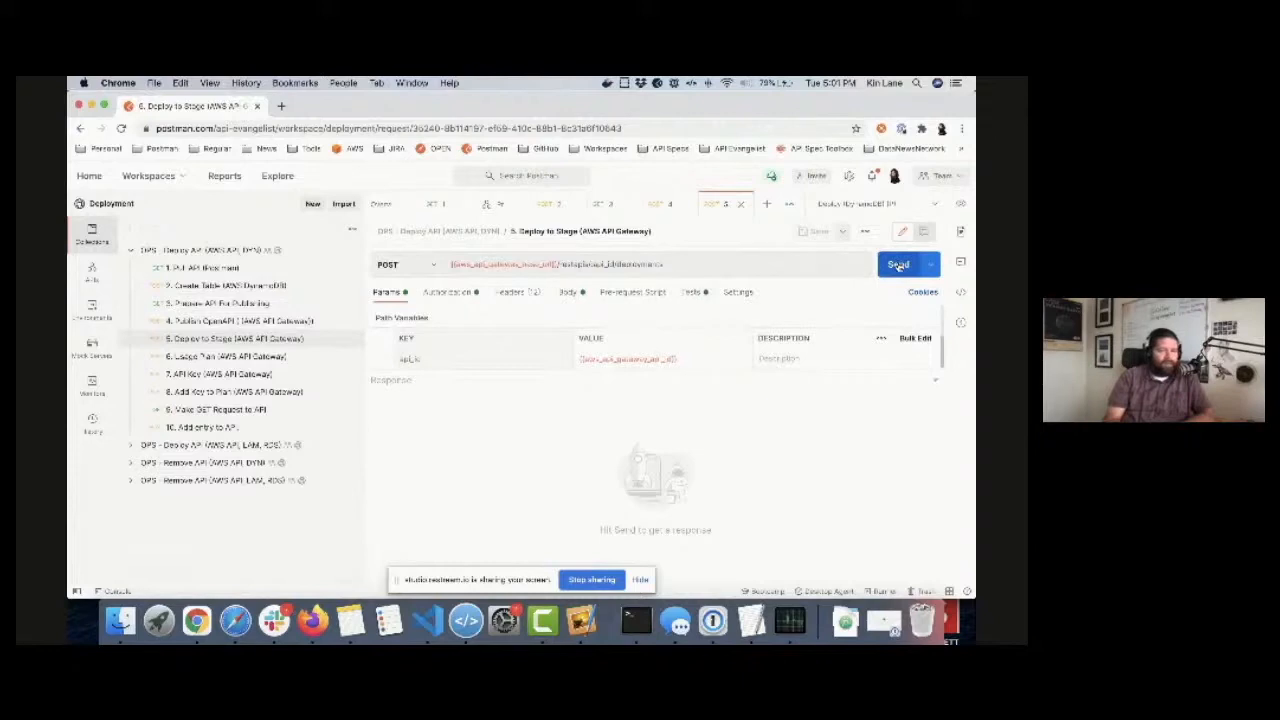
click(898, 265)
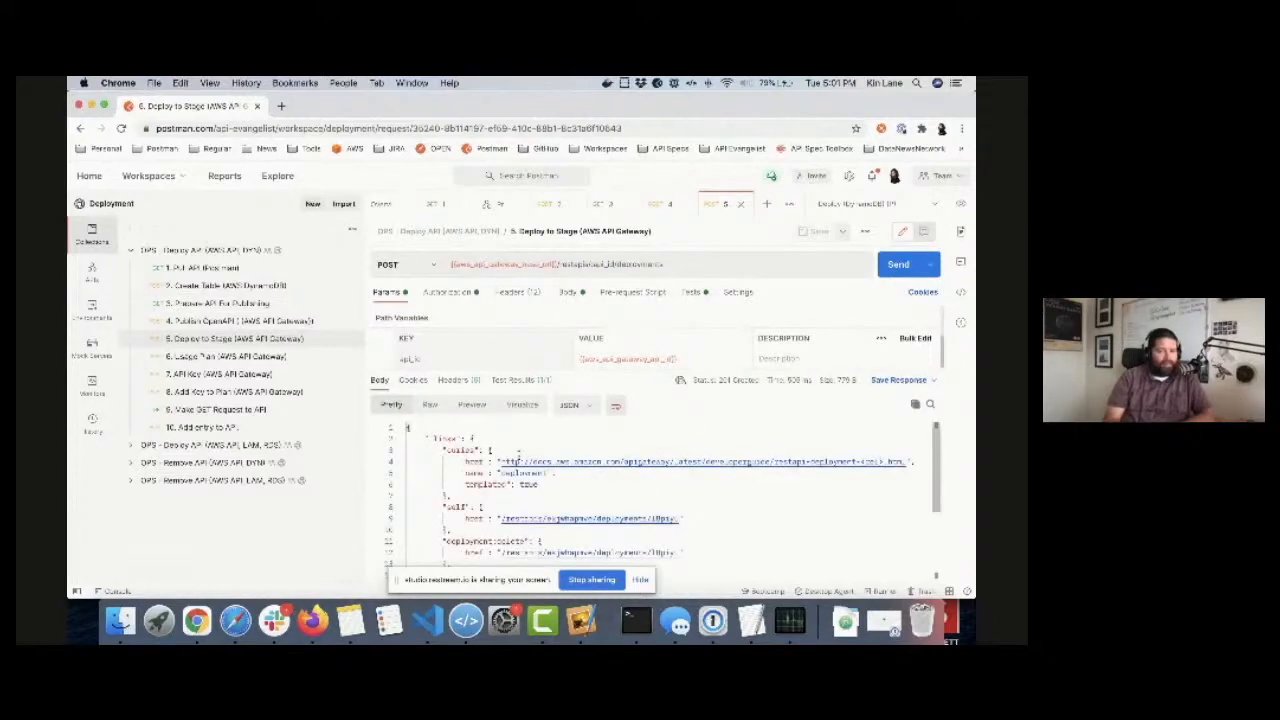
click(258, 357)
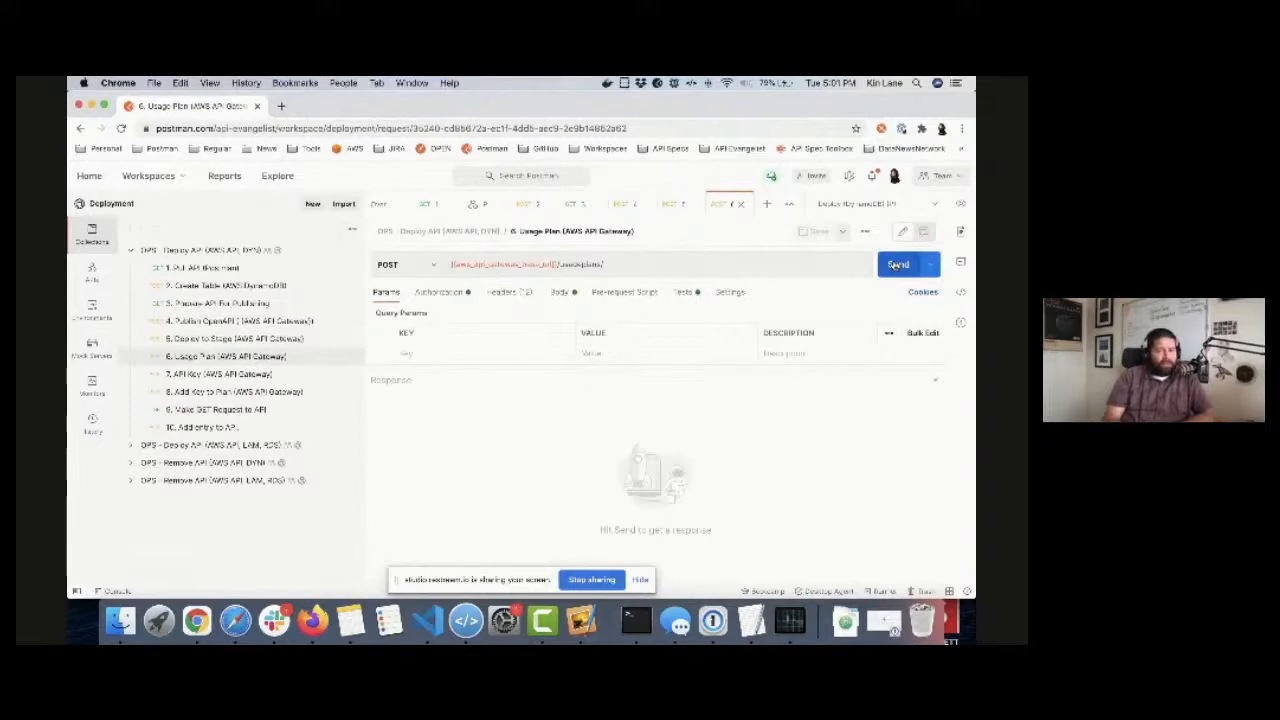
click(895, 265)
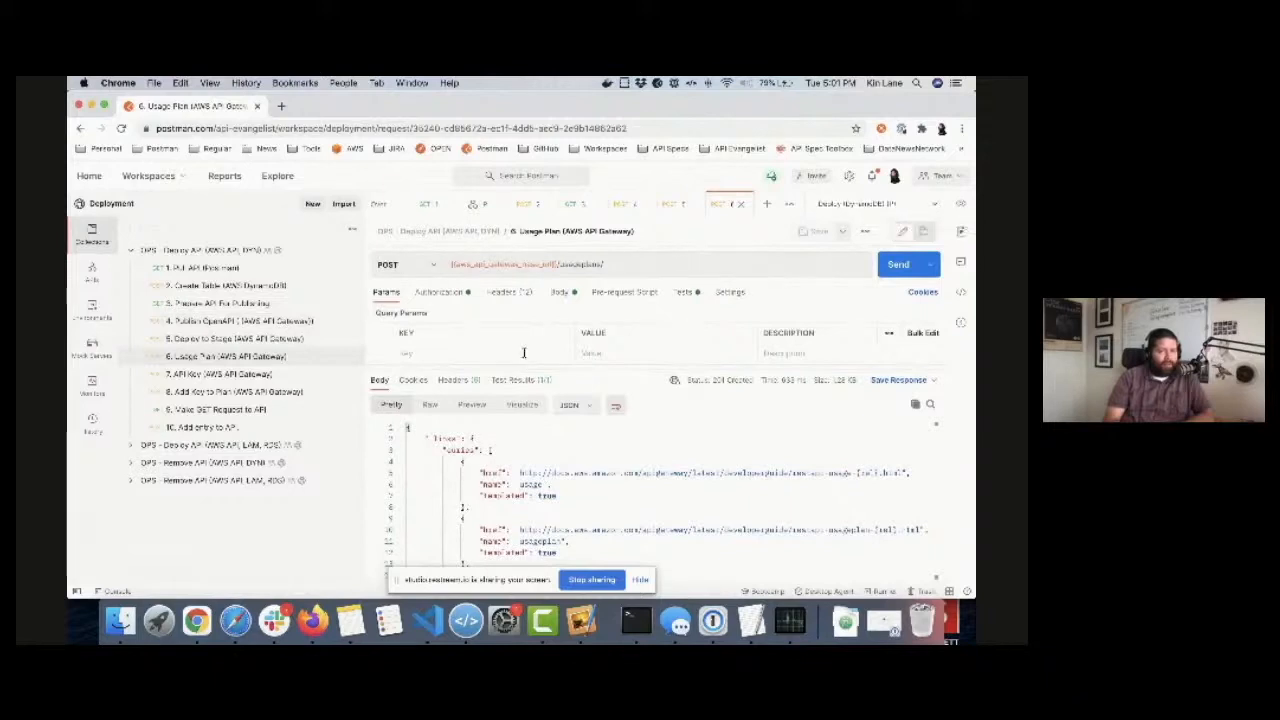
Create an API key with request "7. API Key (AWS API Gateway)" and attach it to the usage plan with request 8.
click(238, 374)
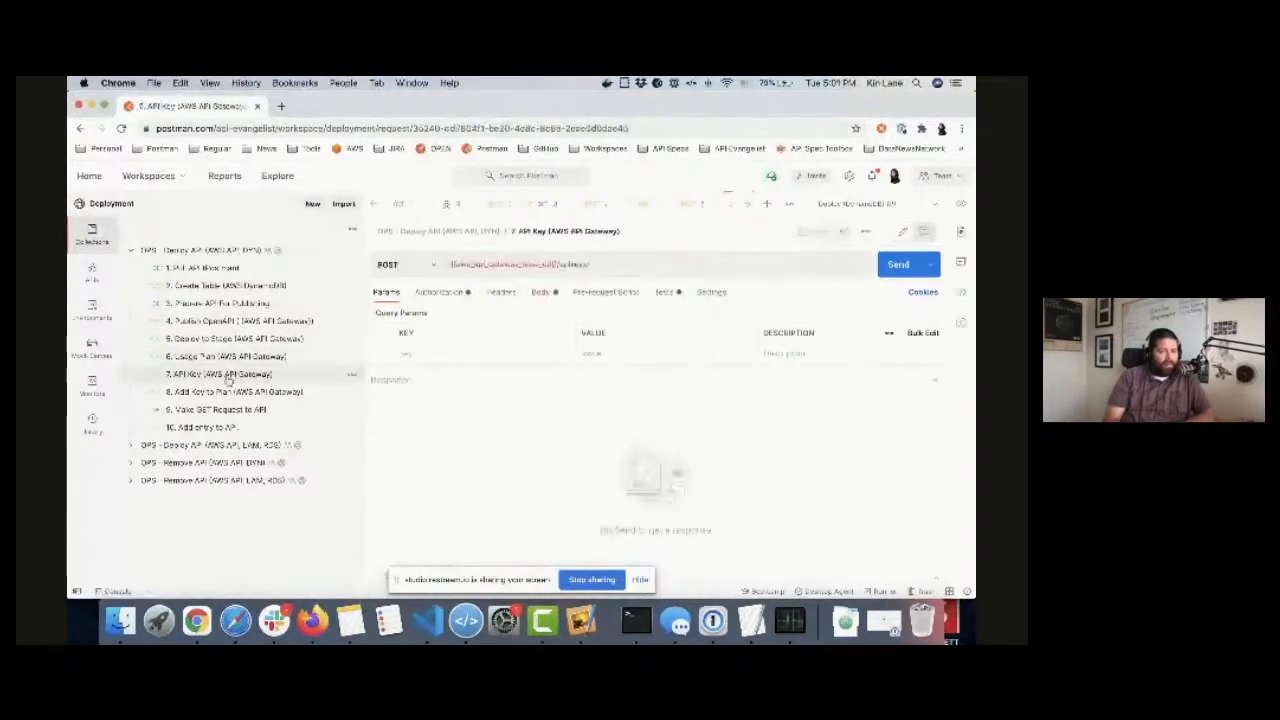
click(895, 265)
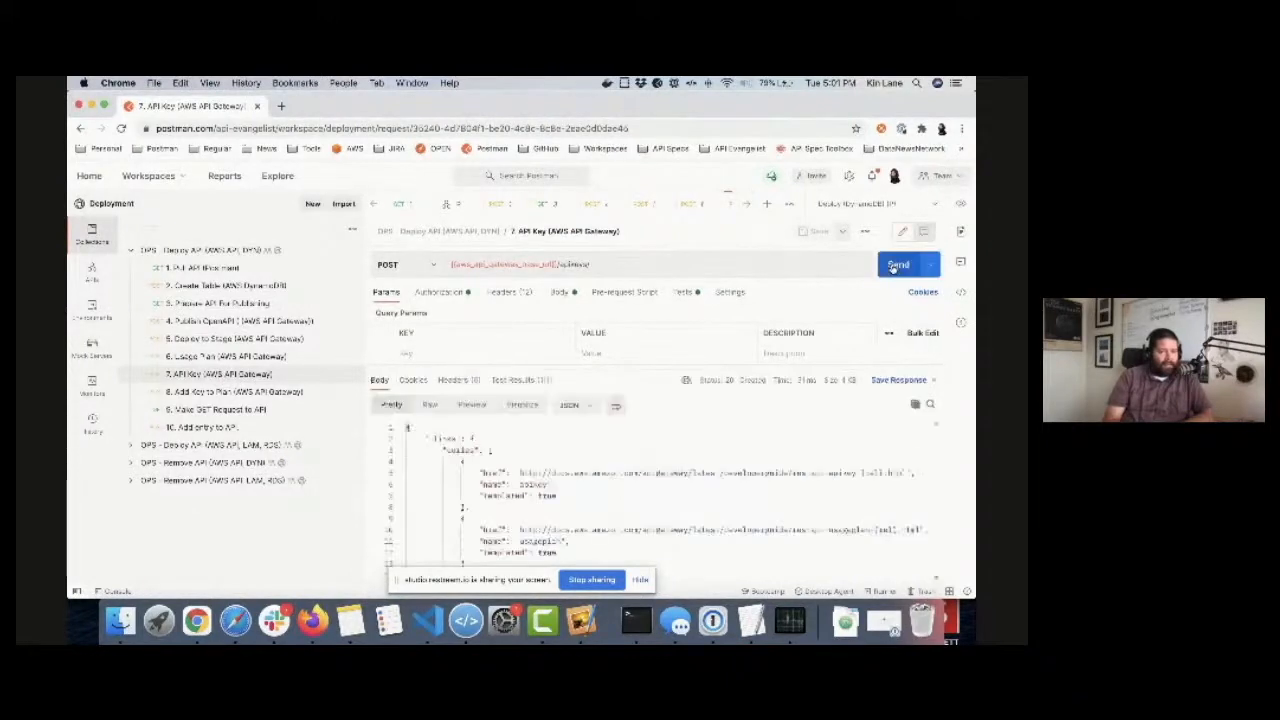
click(247, 392)
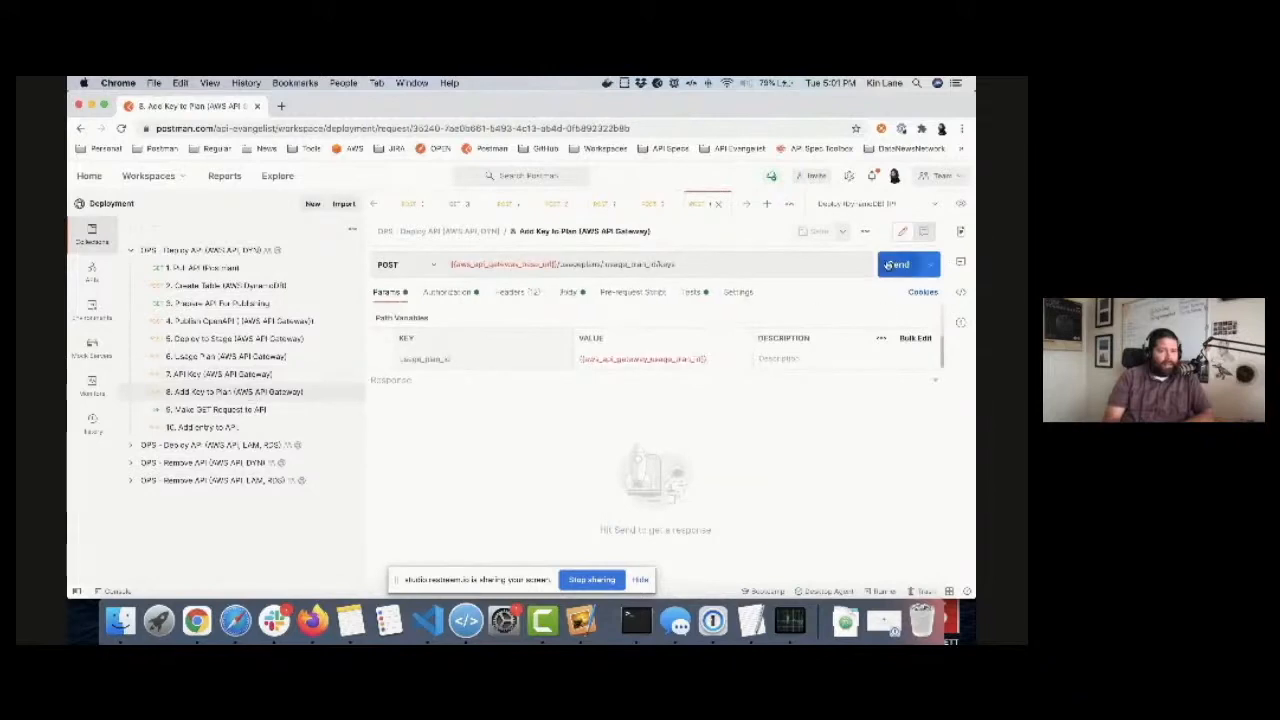
click(889, 265)
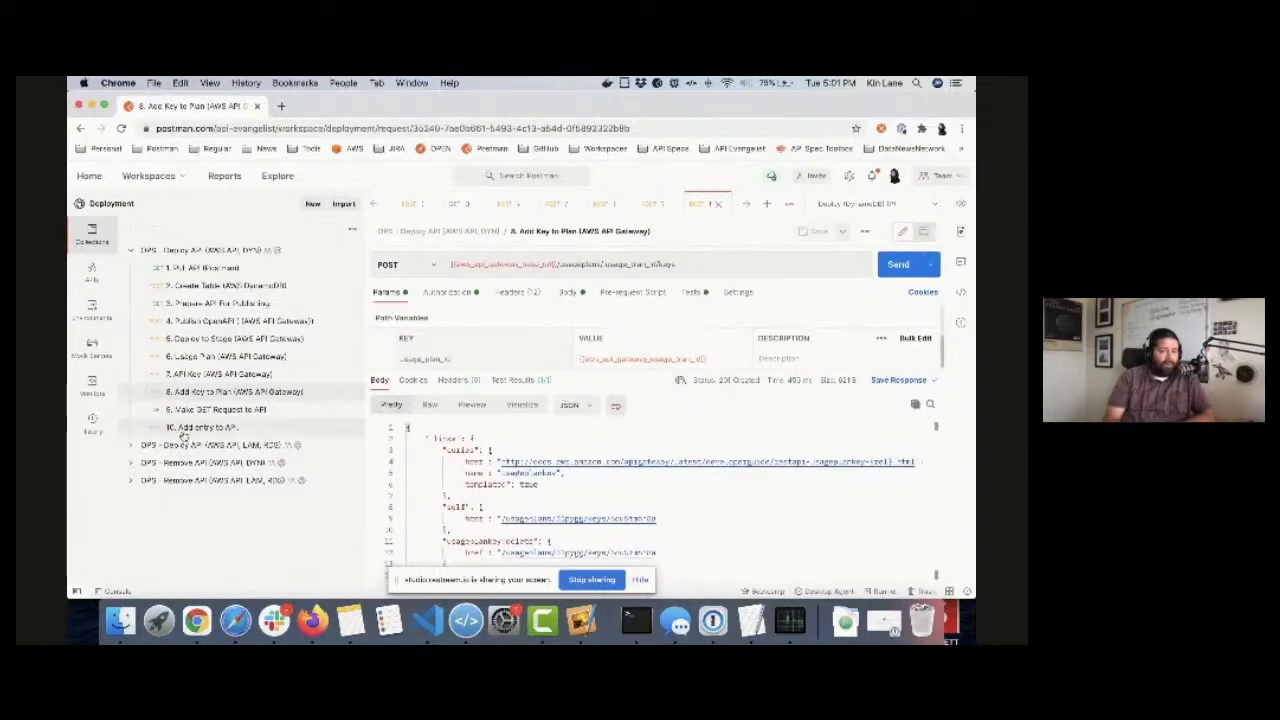
Test the deployed API by sending the "9. Make GET Request to API" request twice.
click(233, 411)
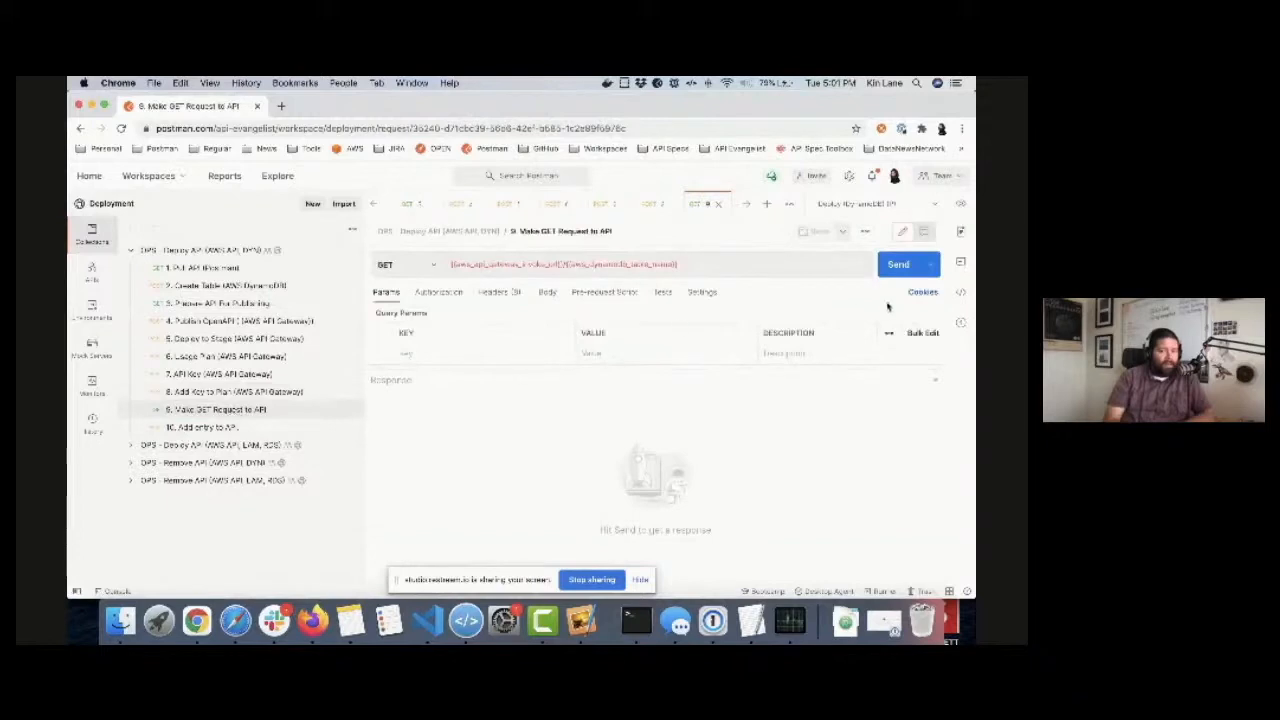
click(899, 265)
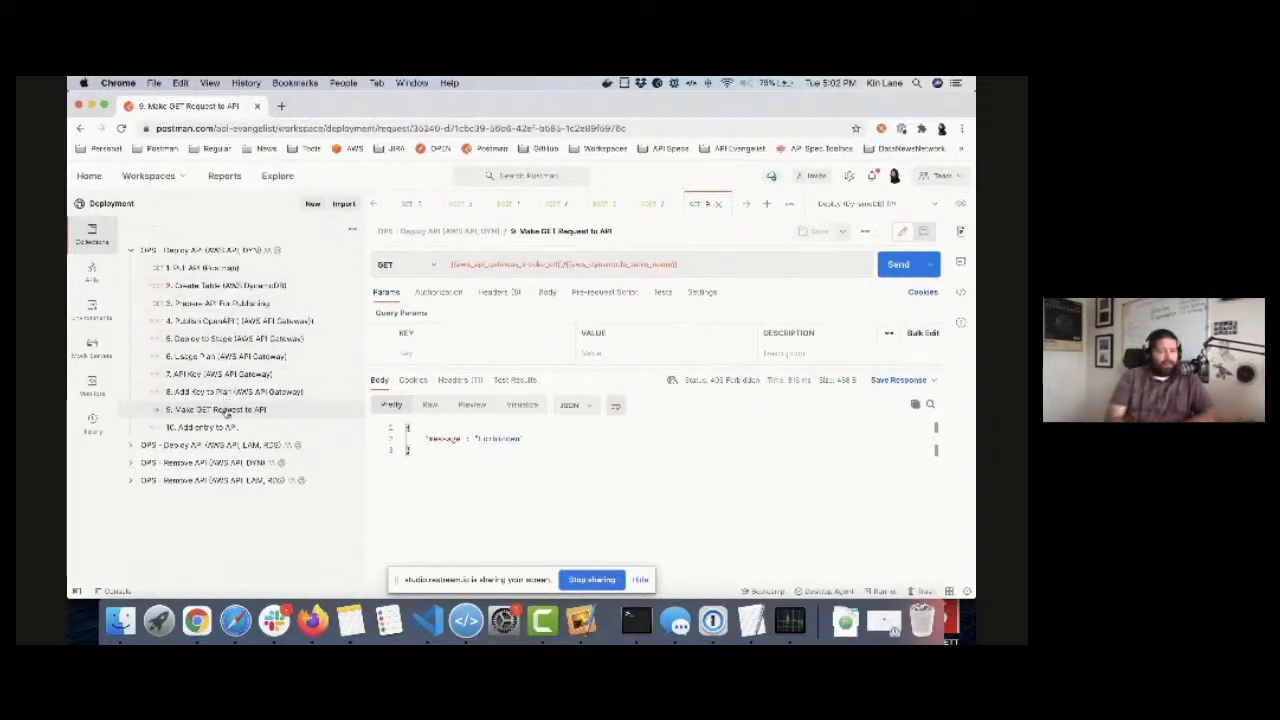
click(898, 264)
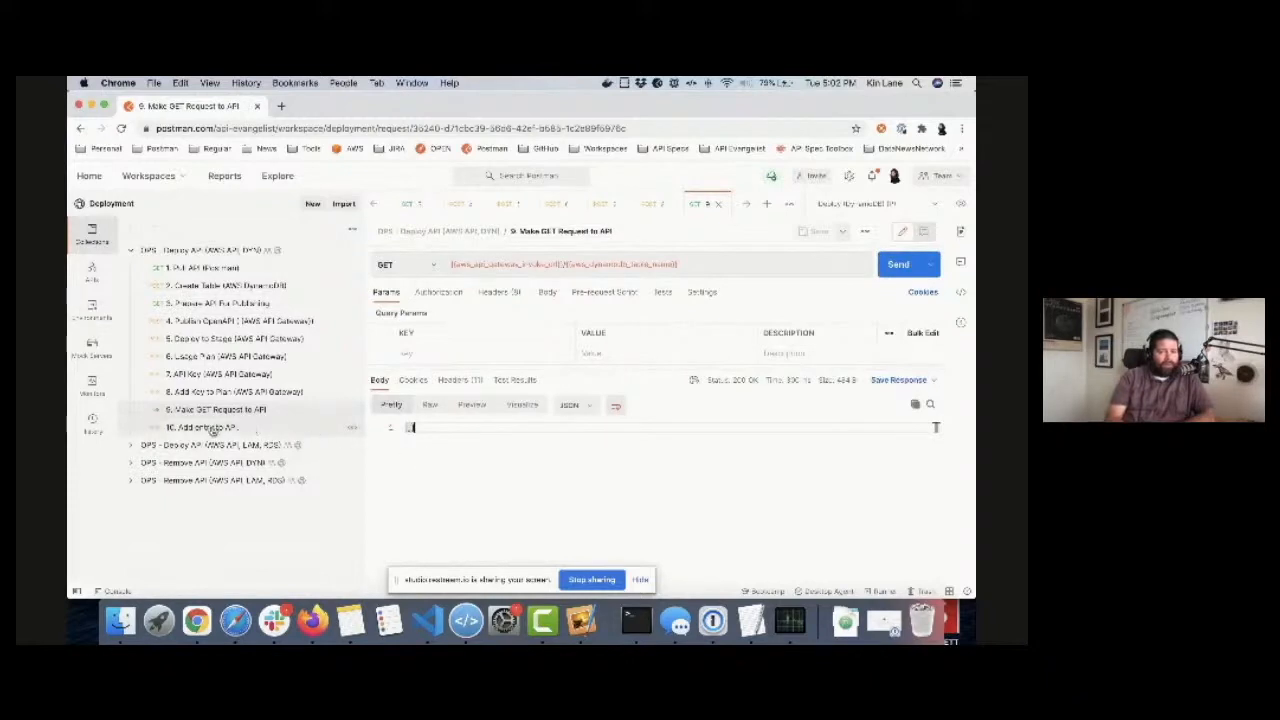
In "10. Add entry to API", set the JSON body's identifier to product-one and name to Product One, and send the request.
click(212, 428)
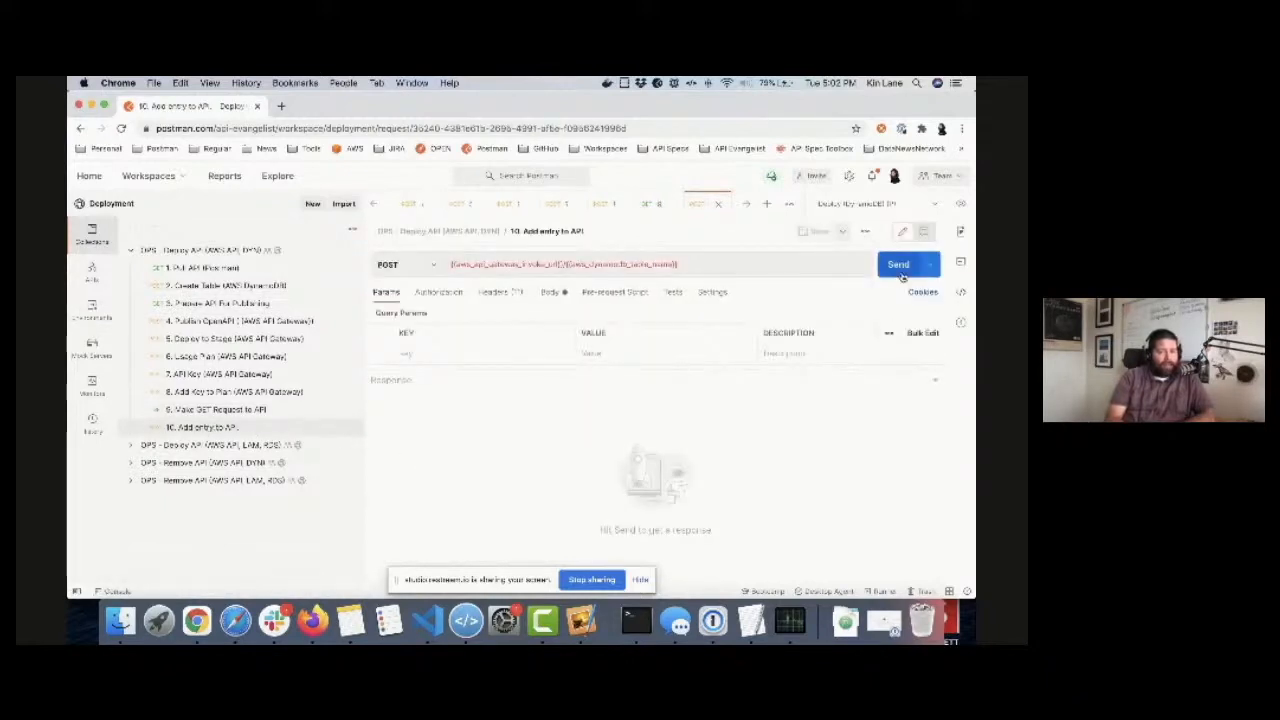
click(549, 293)
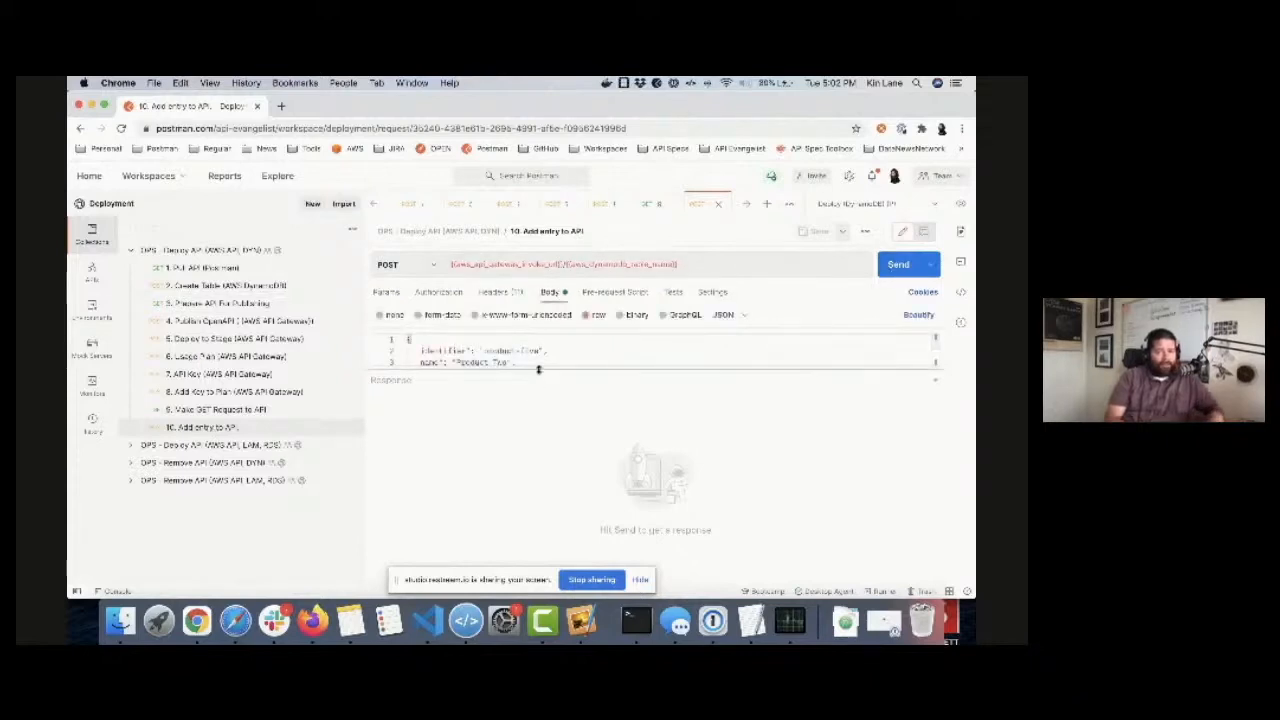
drag(538, 368, 528, 476)
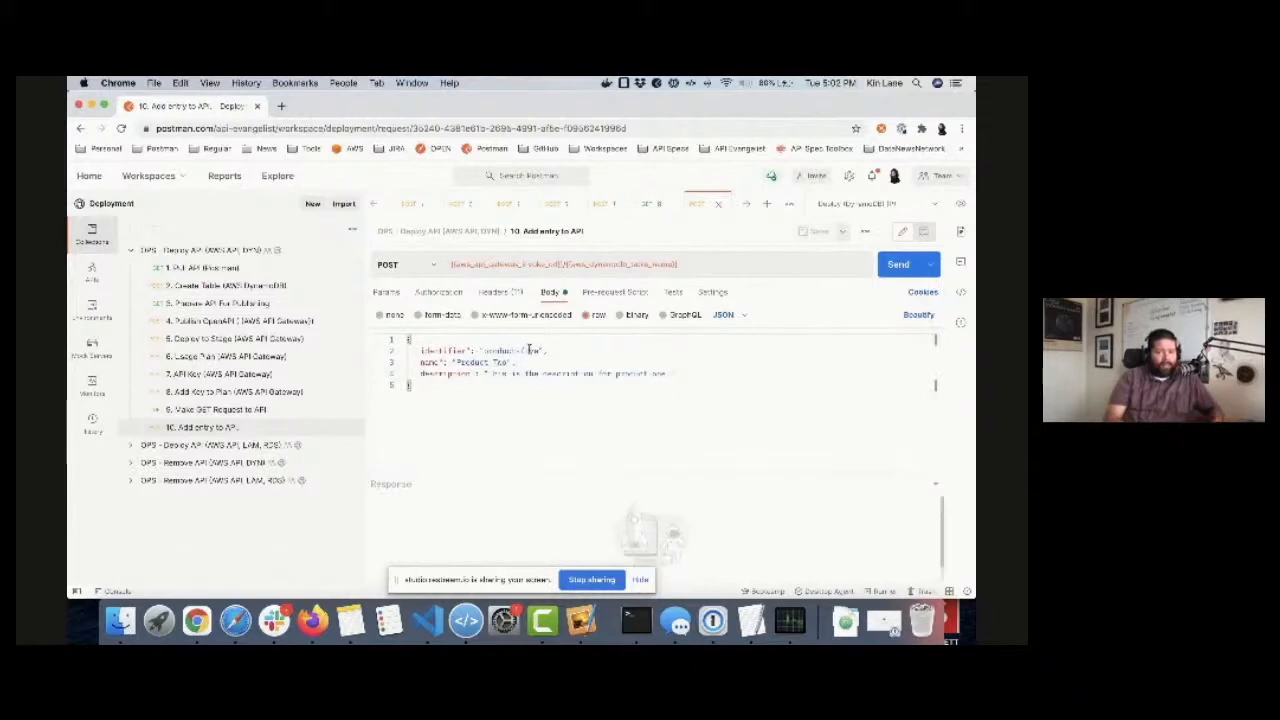
double_click(525, 351)
text(six)
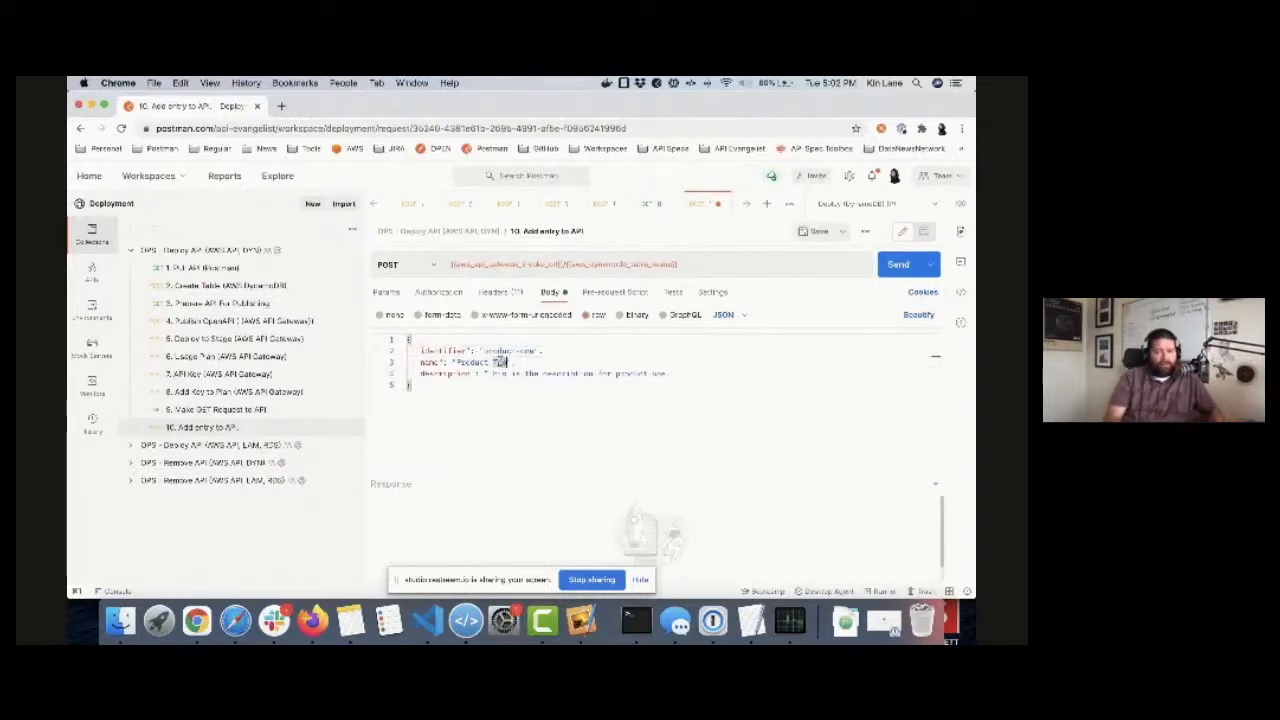
text(One)
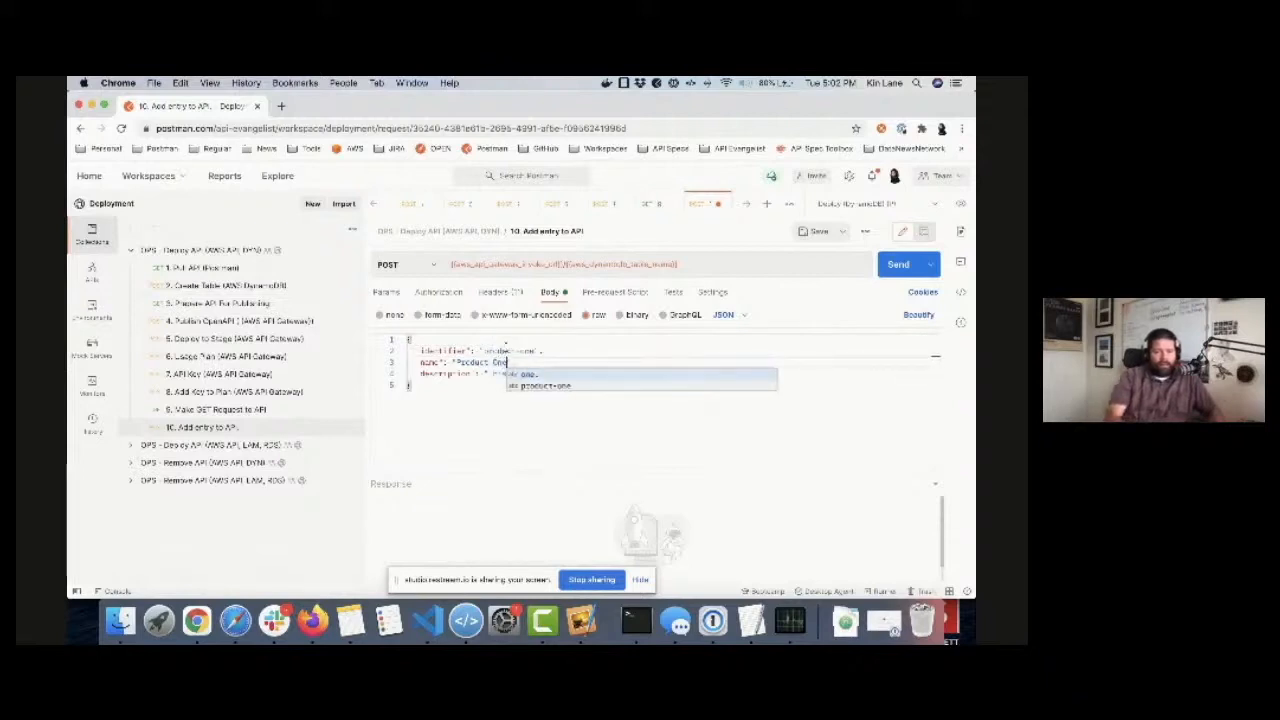
click(506, 349)
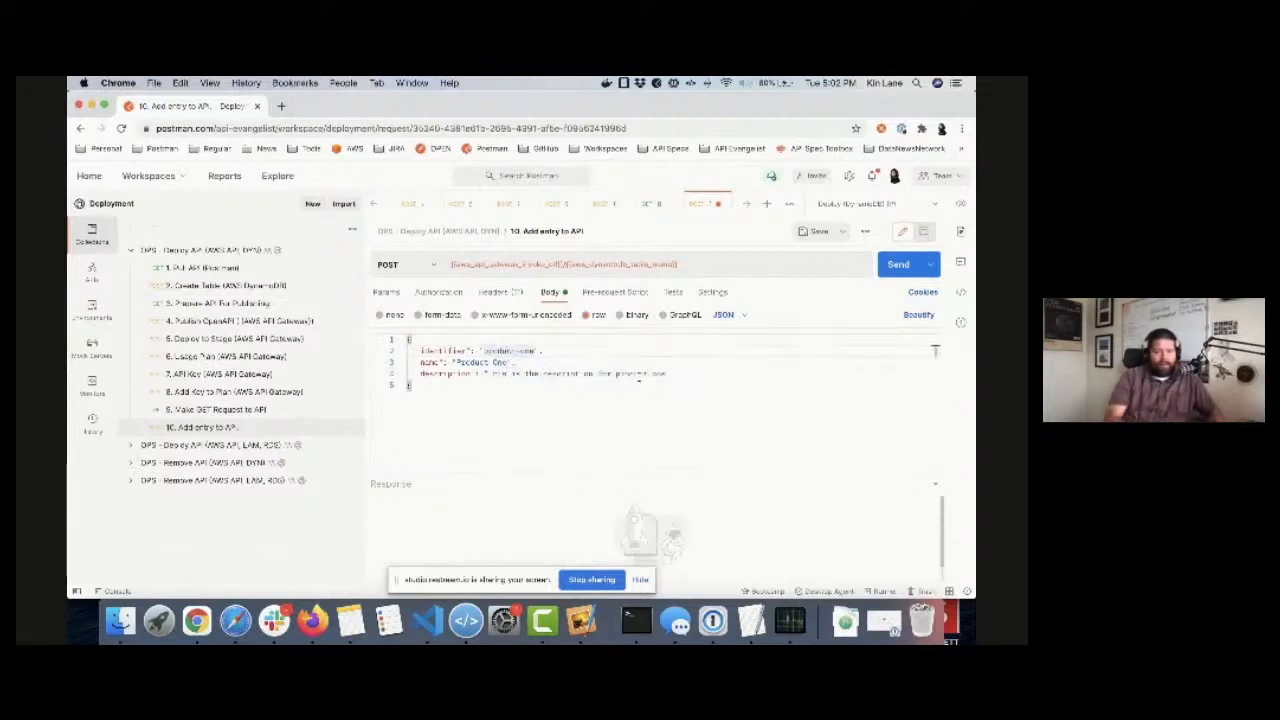
click(893, 266)
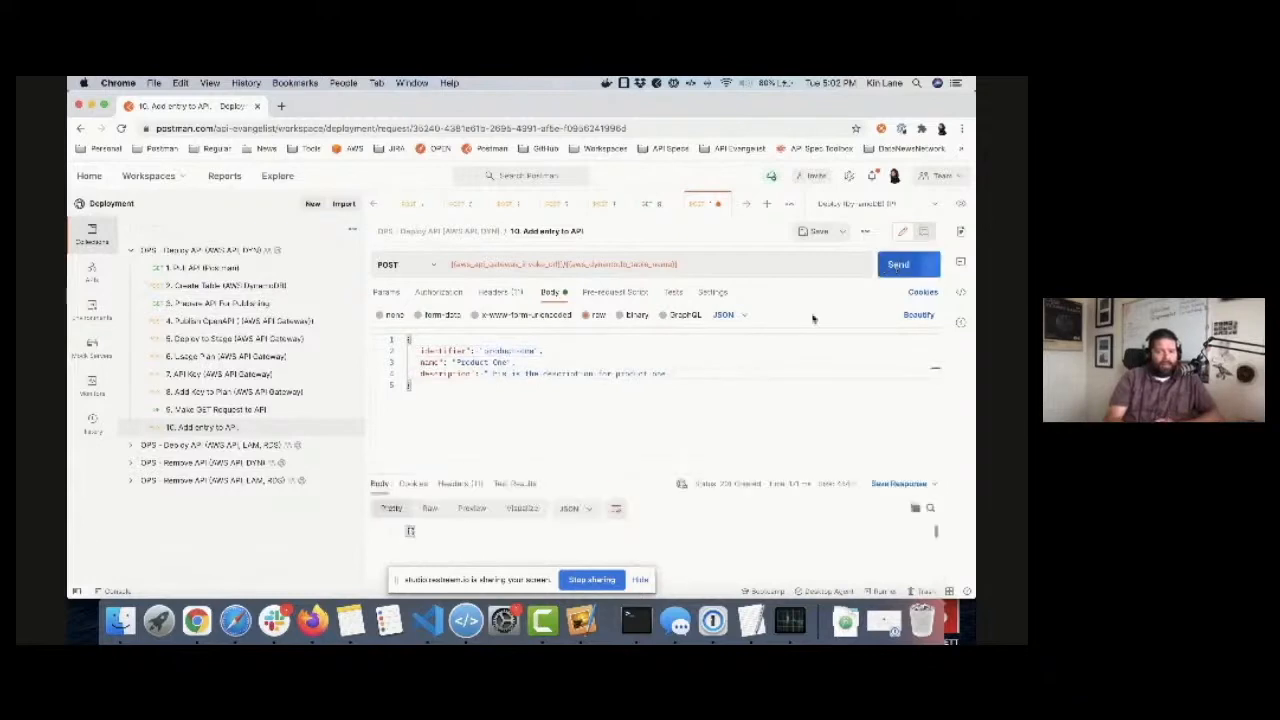
Resend "9. Make GET Request to API" and review the product data in the response body.
click(228, 412)
click(898, 265)
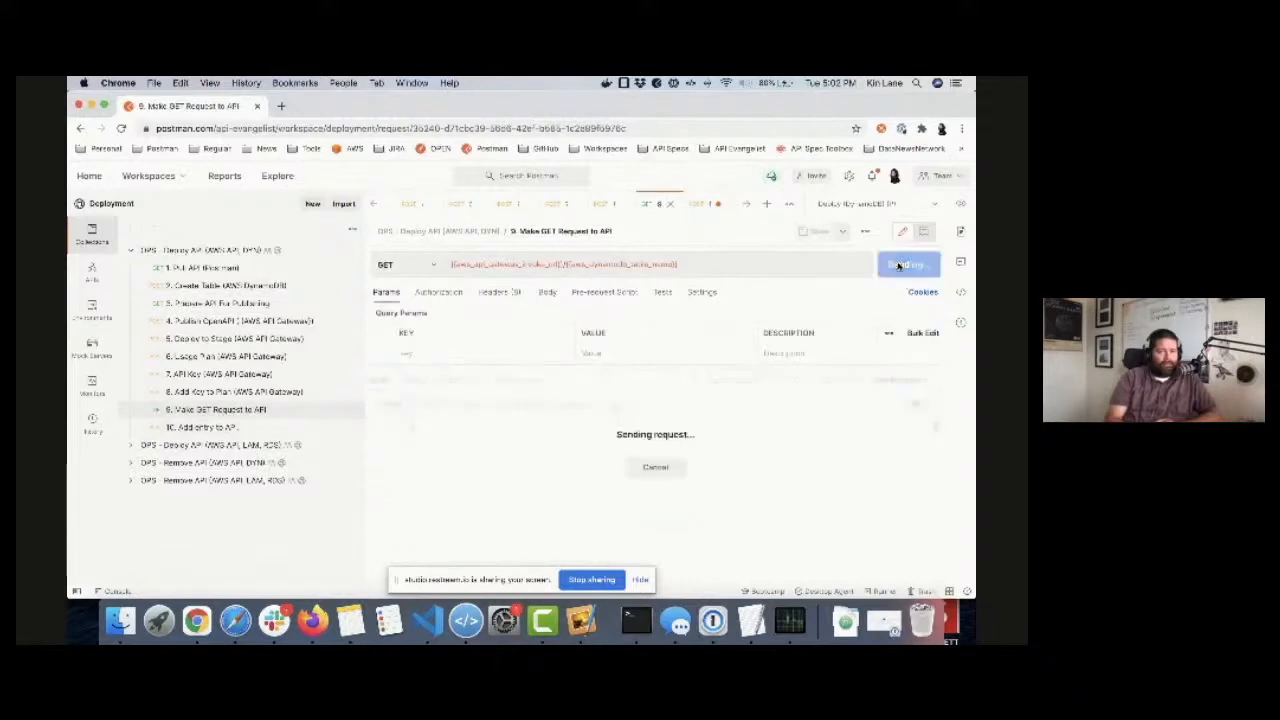
scroll(591, 496, down, 3)
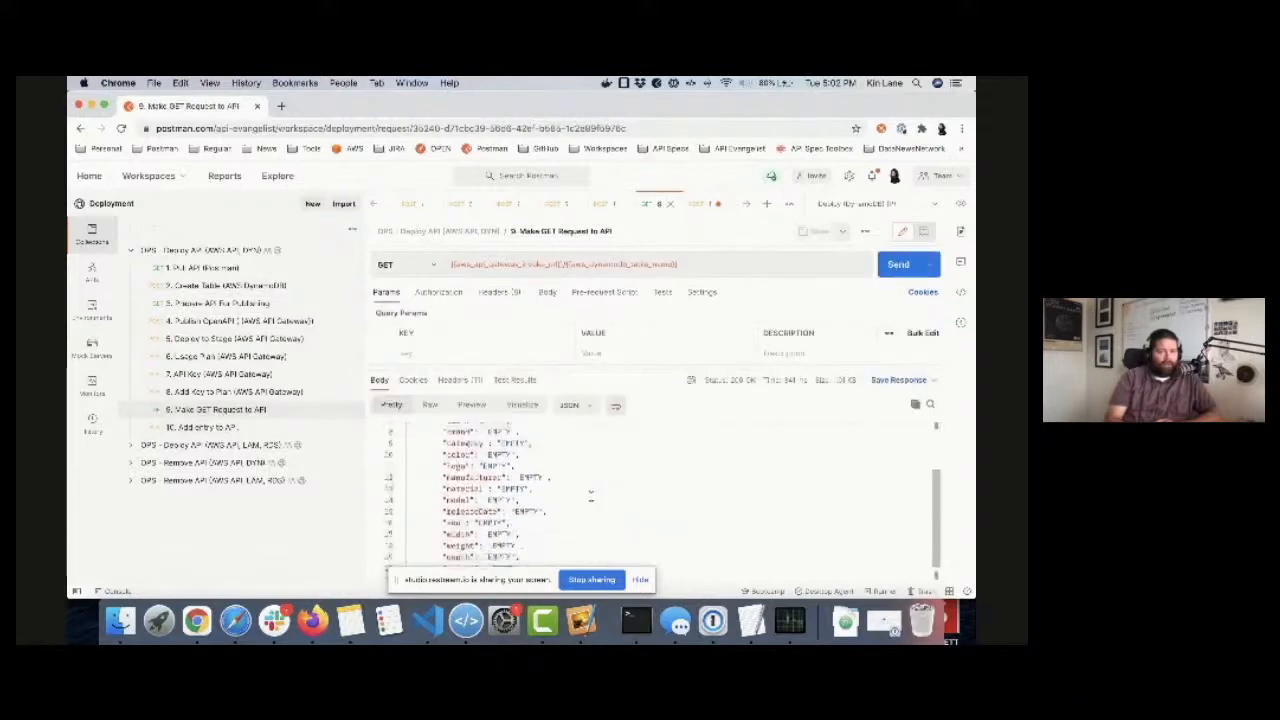
scroll(591, 496, up, 3)
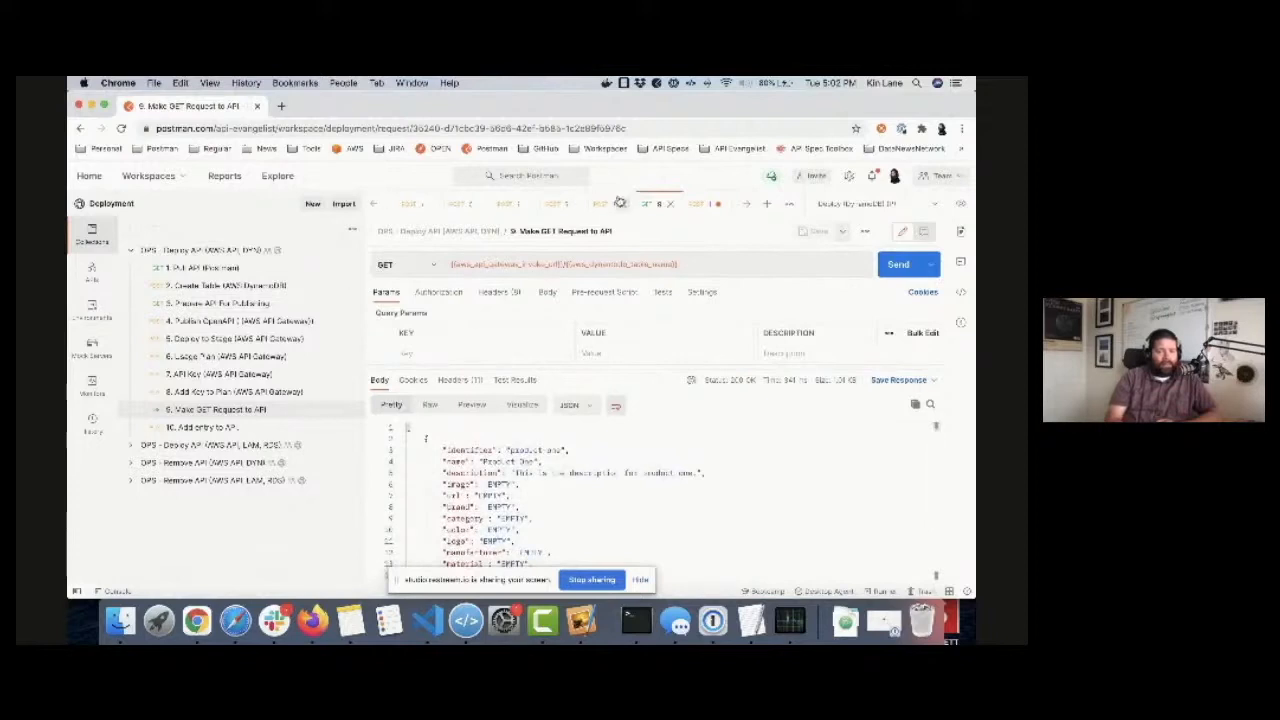
click(129, 253)
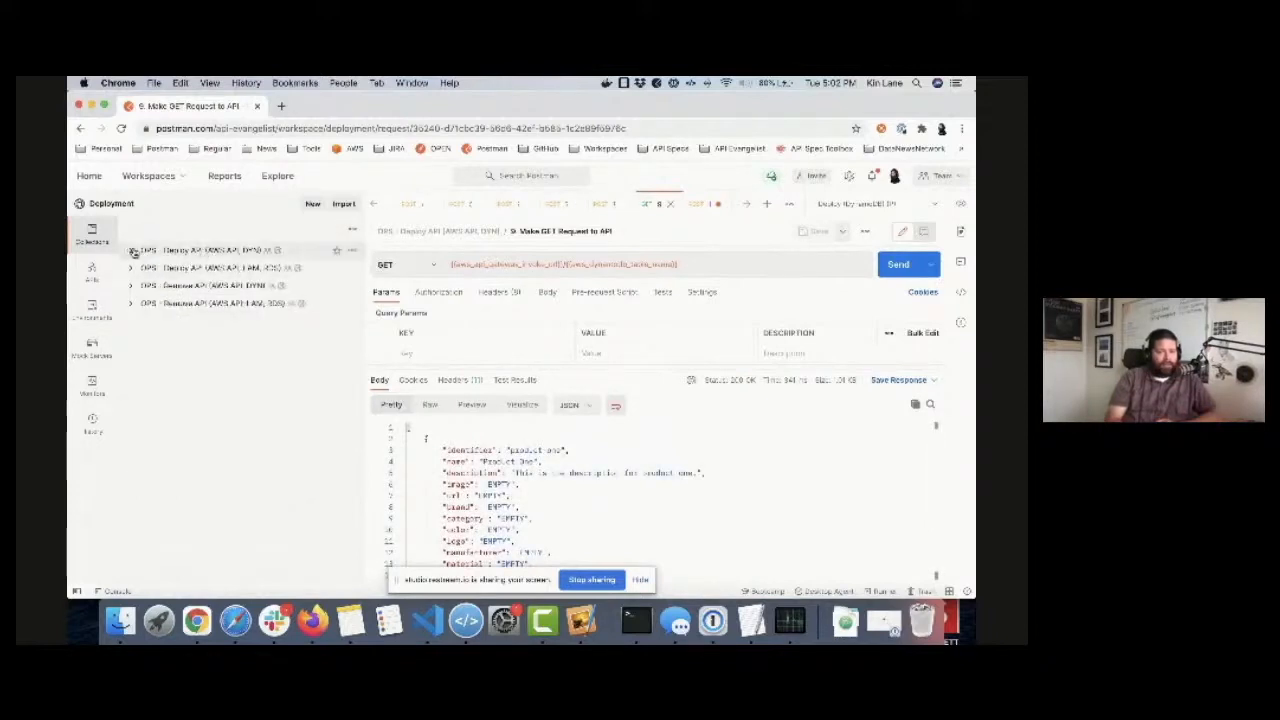
click(132, 252)
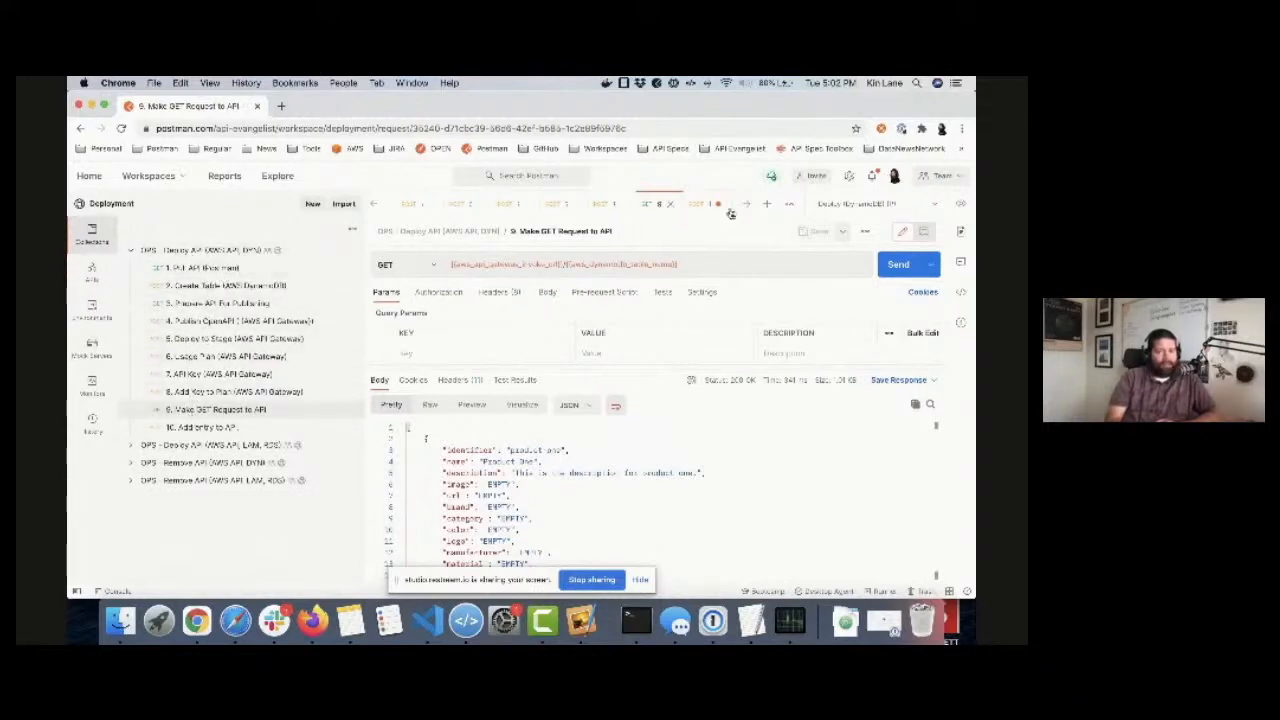
Close all open request tabs, keeping the Products API definition, and expand the "OPS - Remove API (AWS API, DYN)" collection.
click(670, 204)
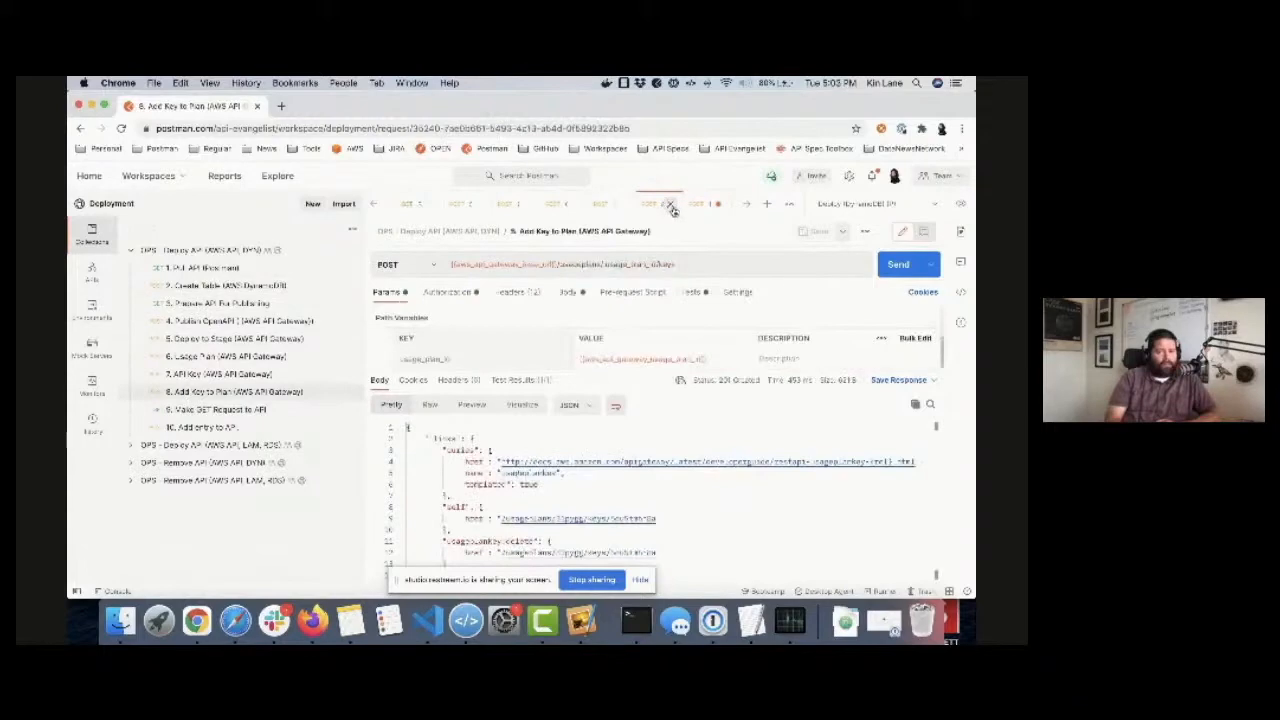
click(672, 206)
click(673, 208)
click(673, 208)
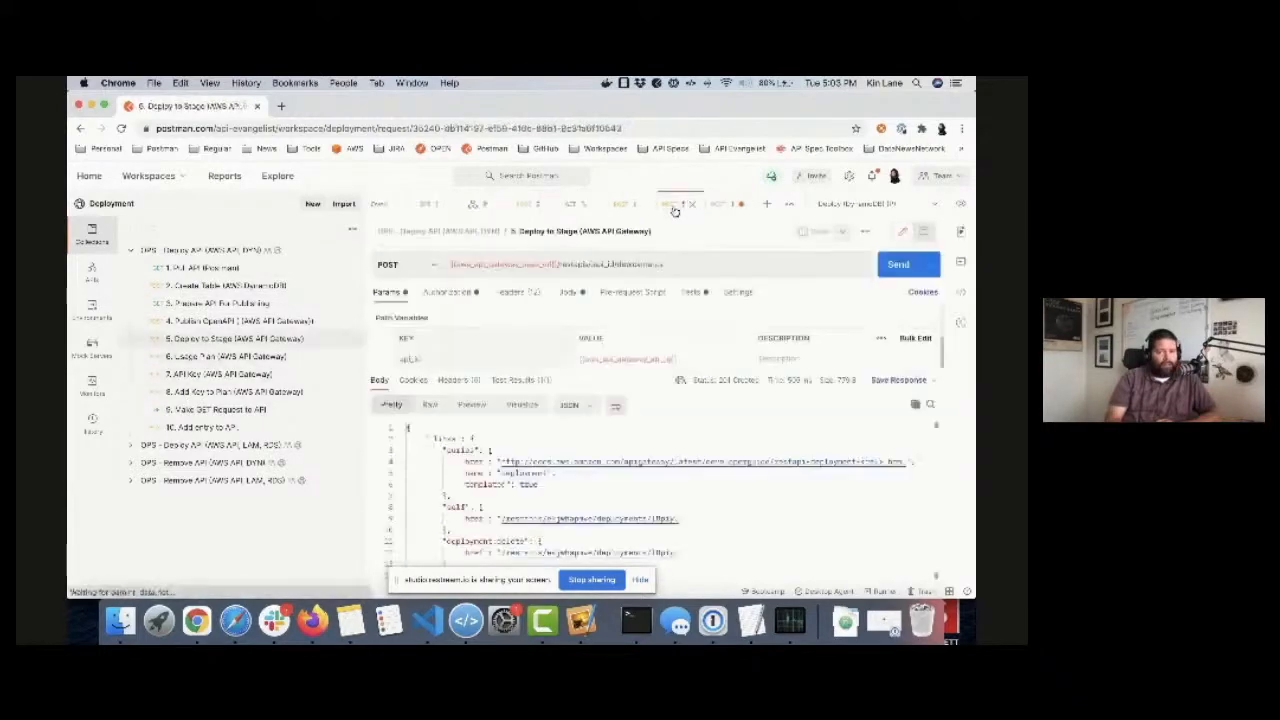
click(691, 205)
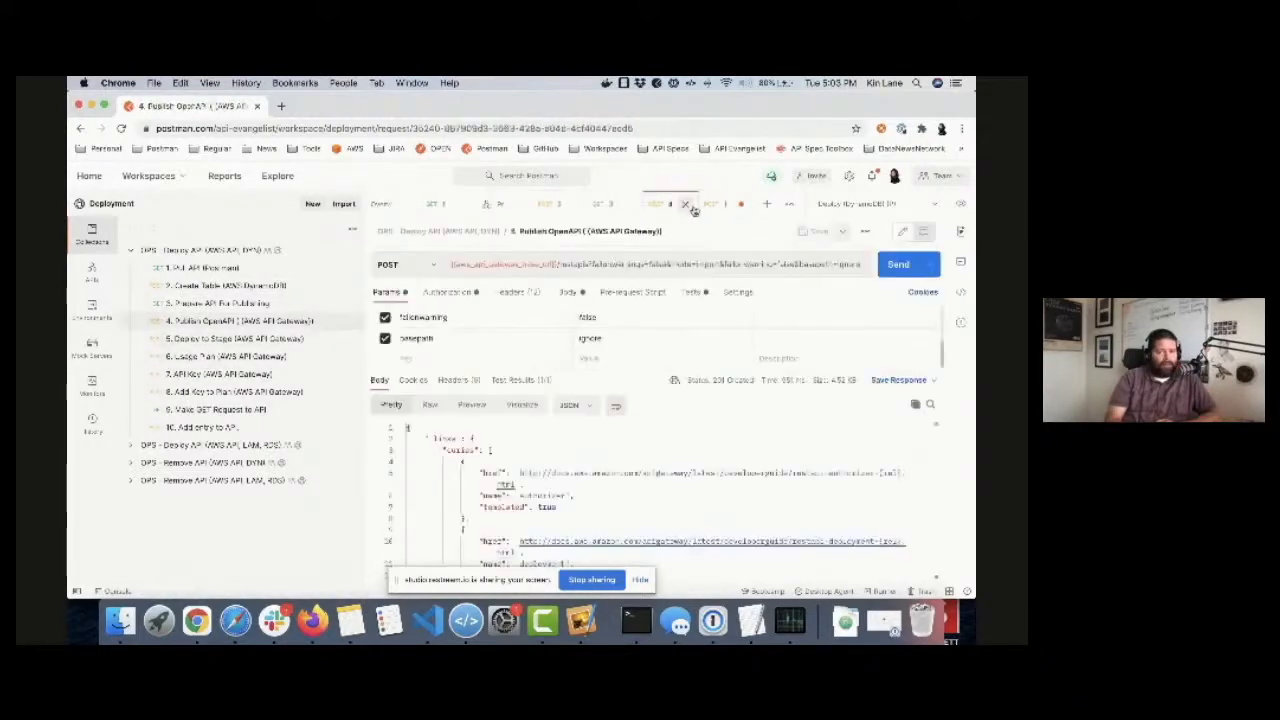
click(694, 206)
click(672, 206)
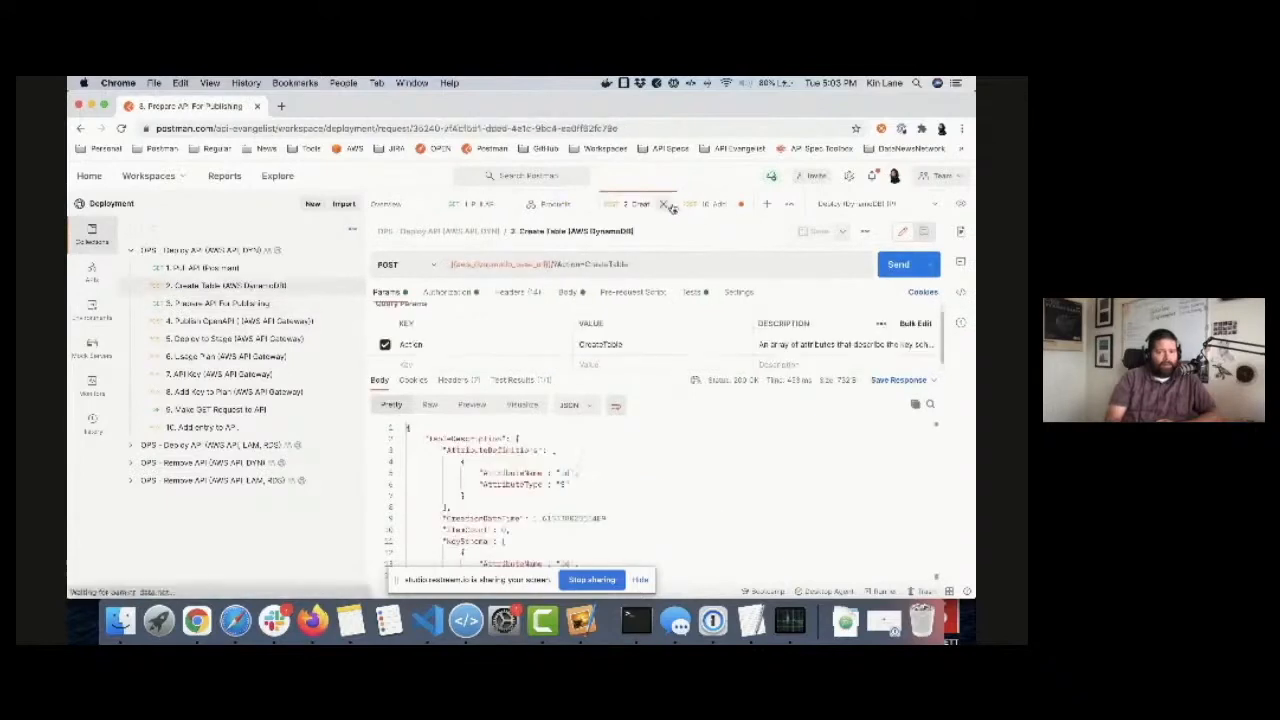
click(665, 205)
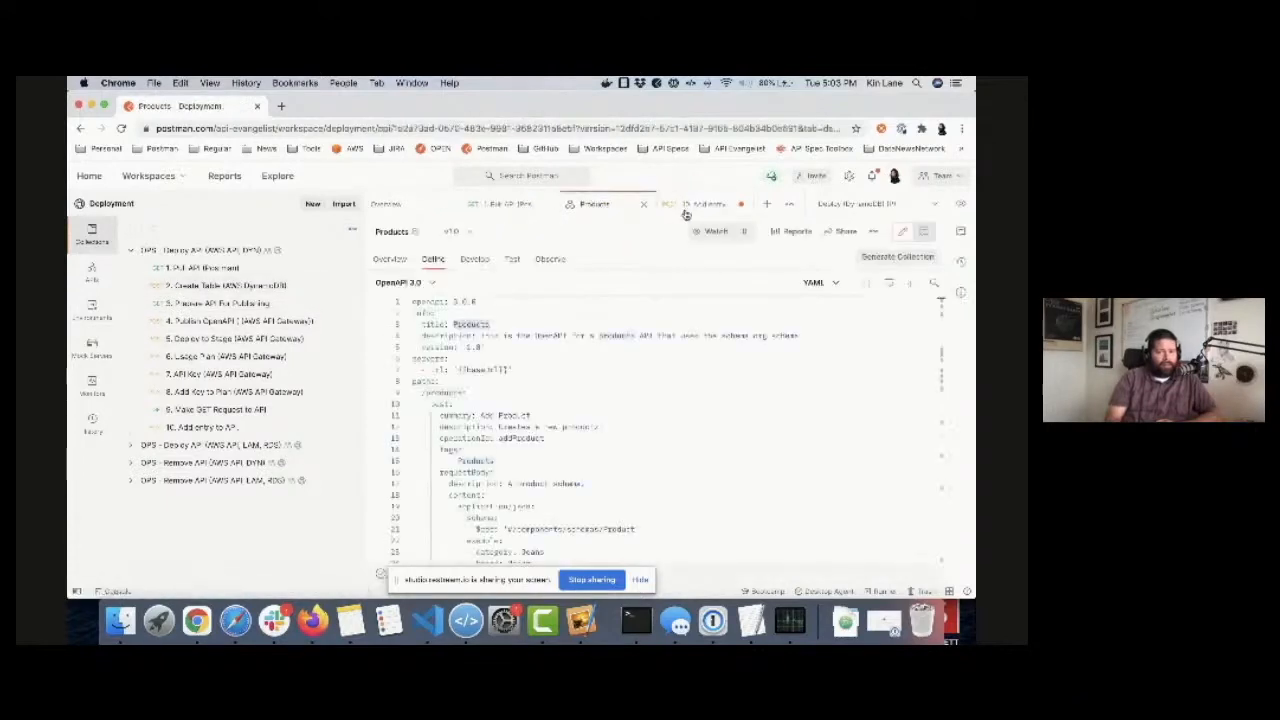
click(689, 206)
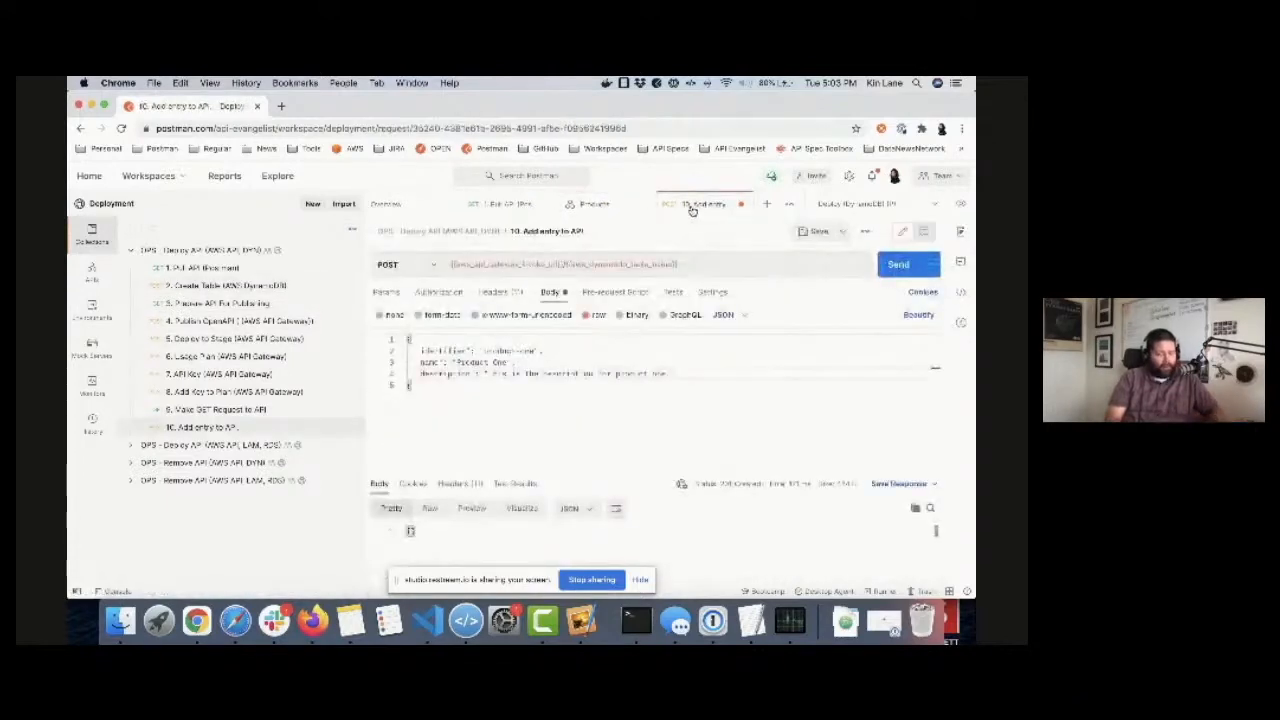
click(740, 204)
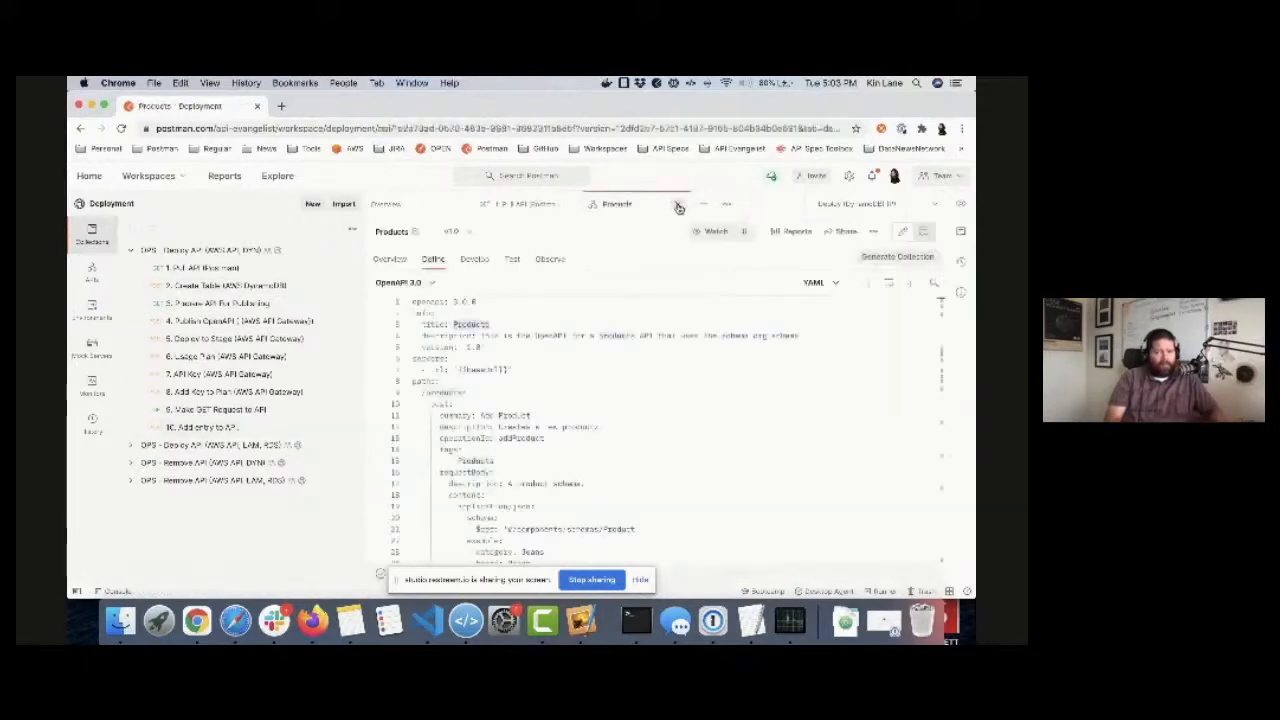
click(569, 205)
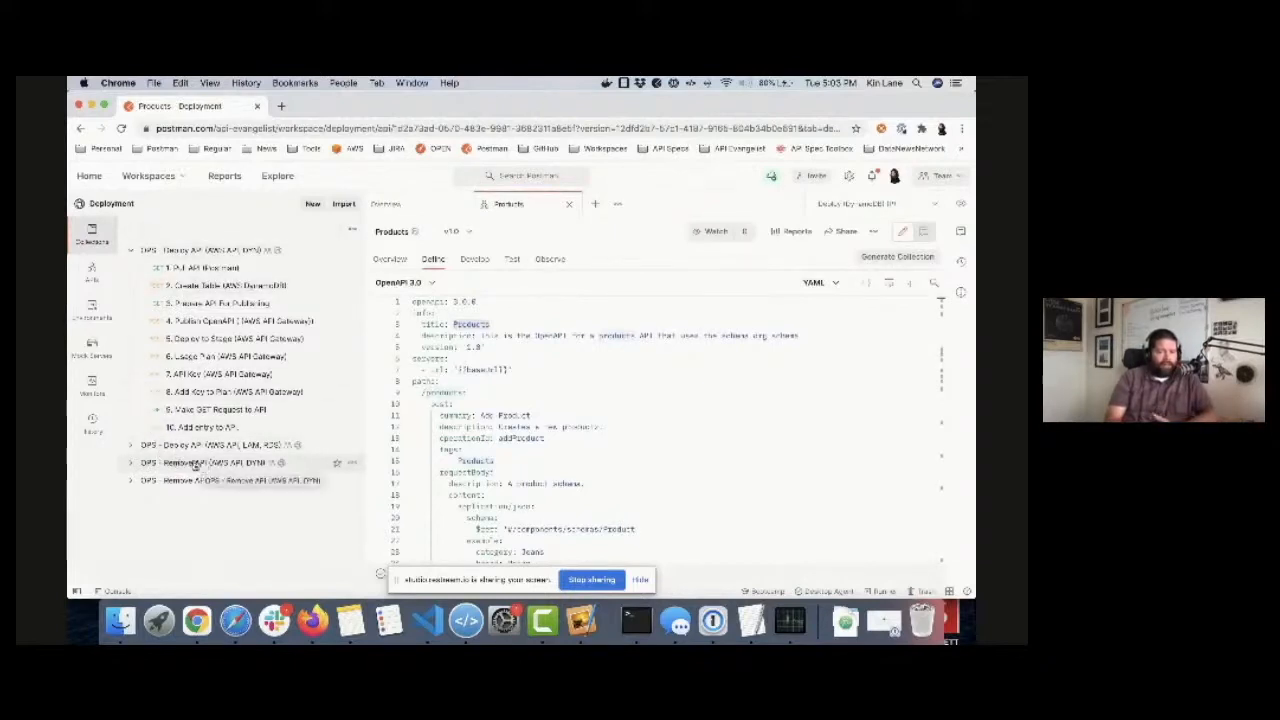
click(131, 463)
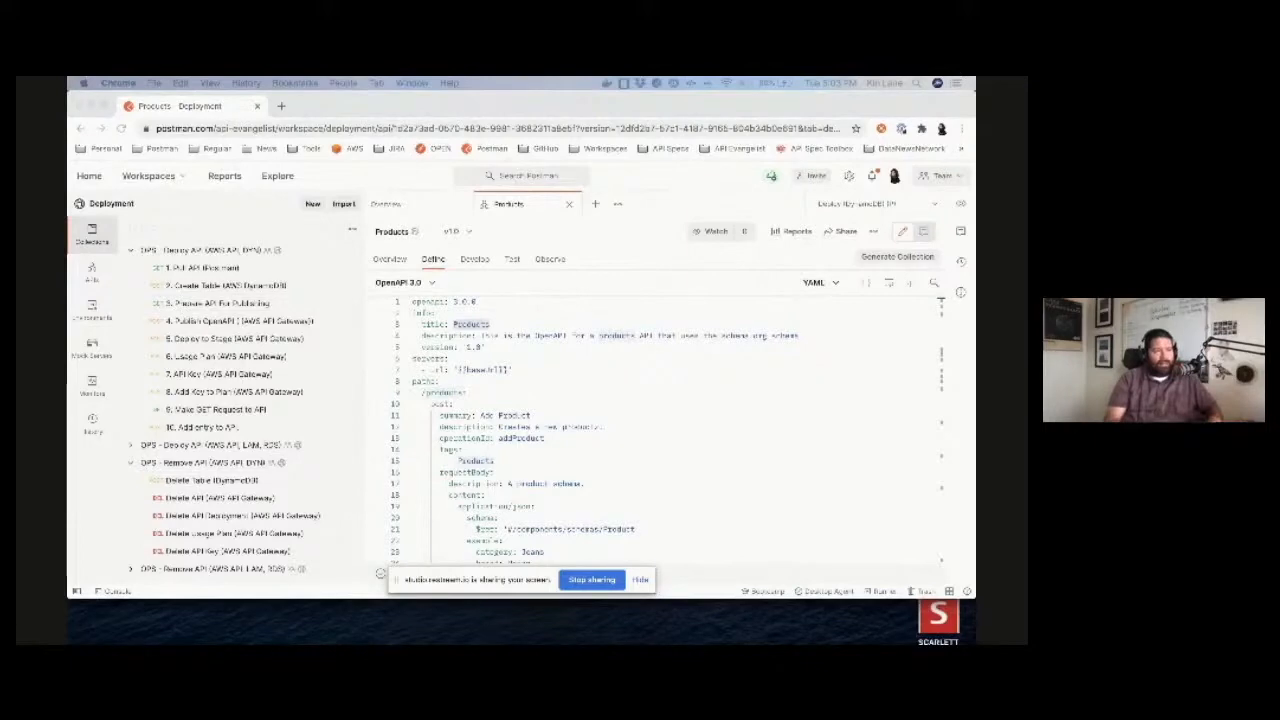
Switch to the AWS console in Firefox and inspect the deployed Products (DynamoDB) API's resources and the products table in DynamoDB.
key(ctrl+Left)
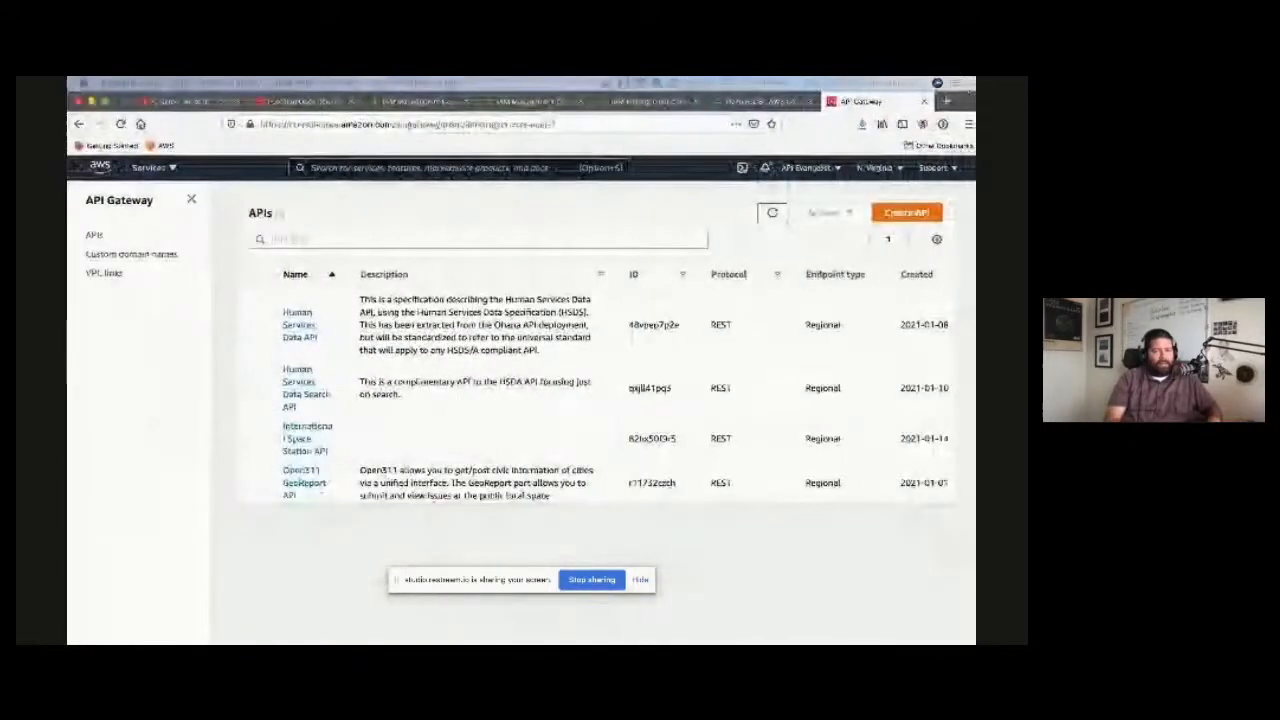
click(772, 212)
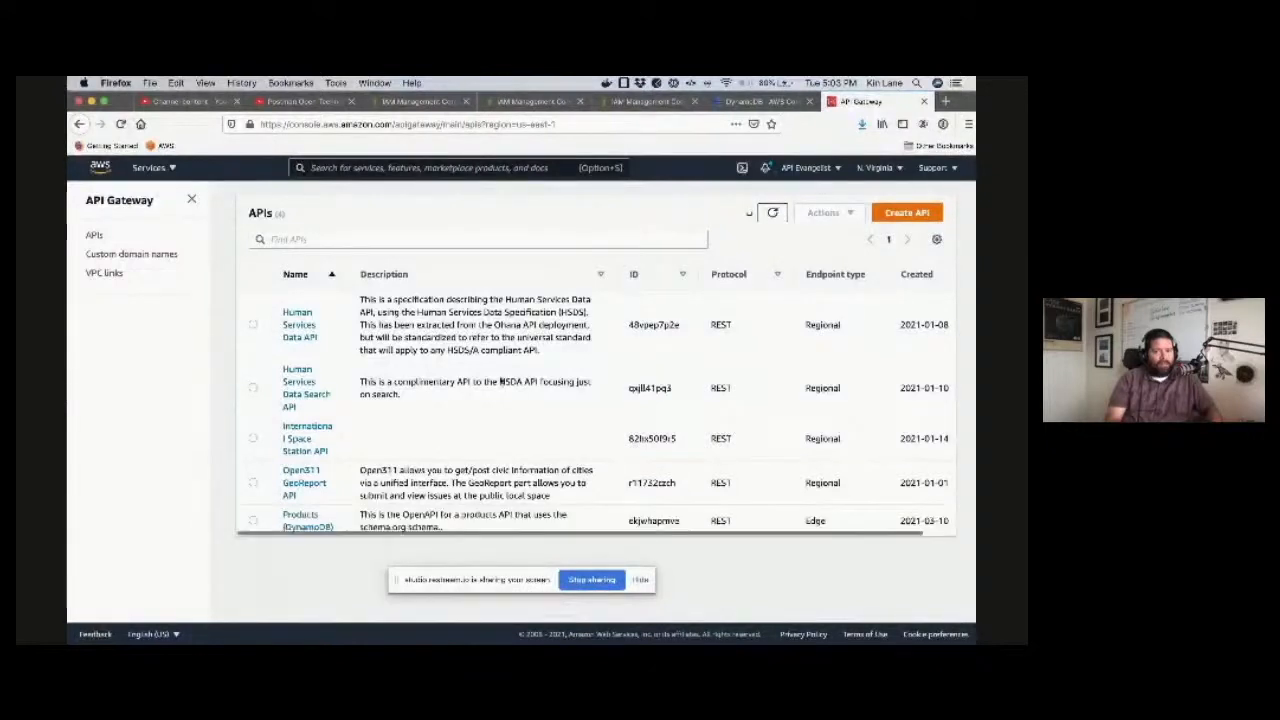
click(296, 515)
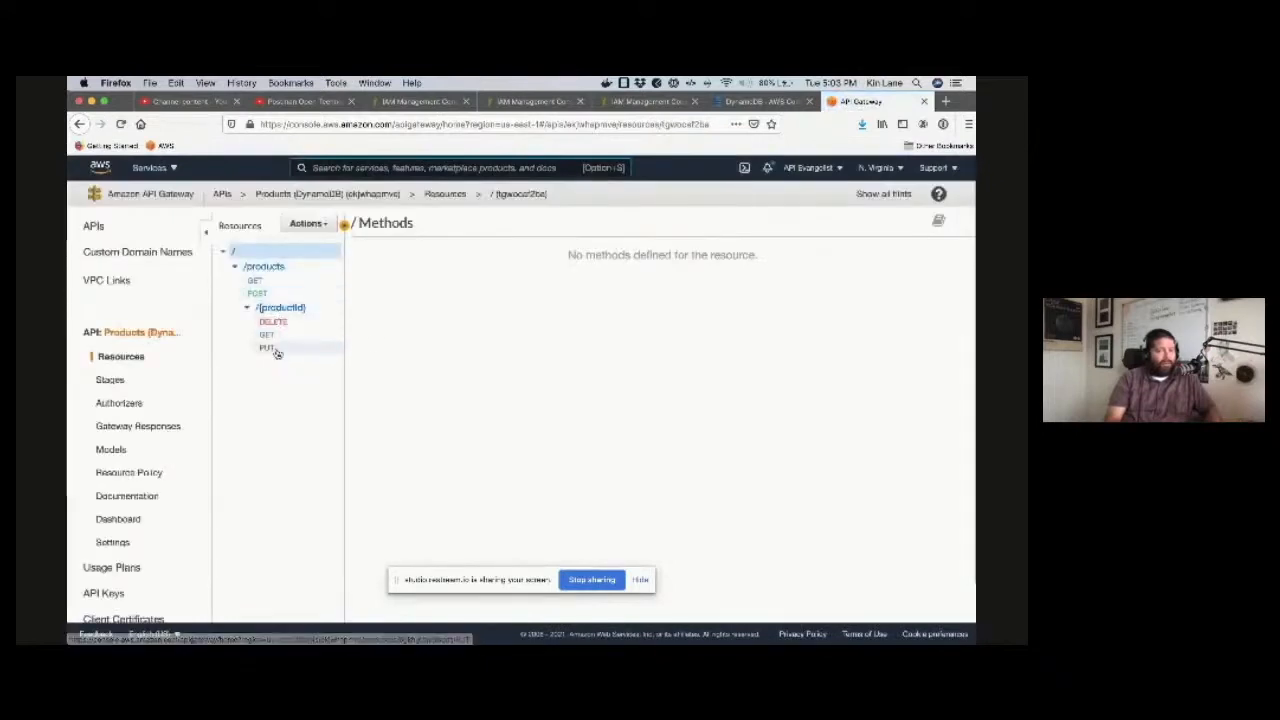
click(779, 102)
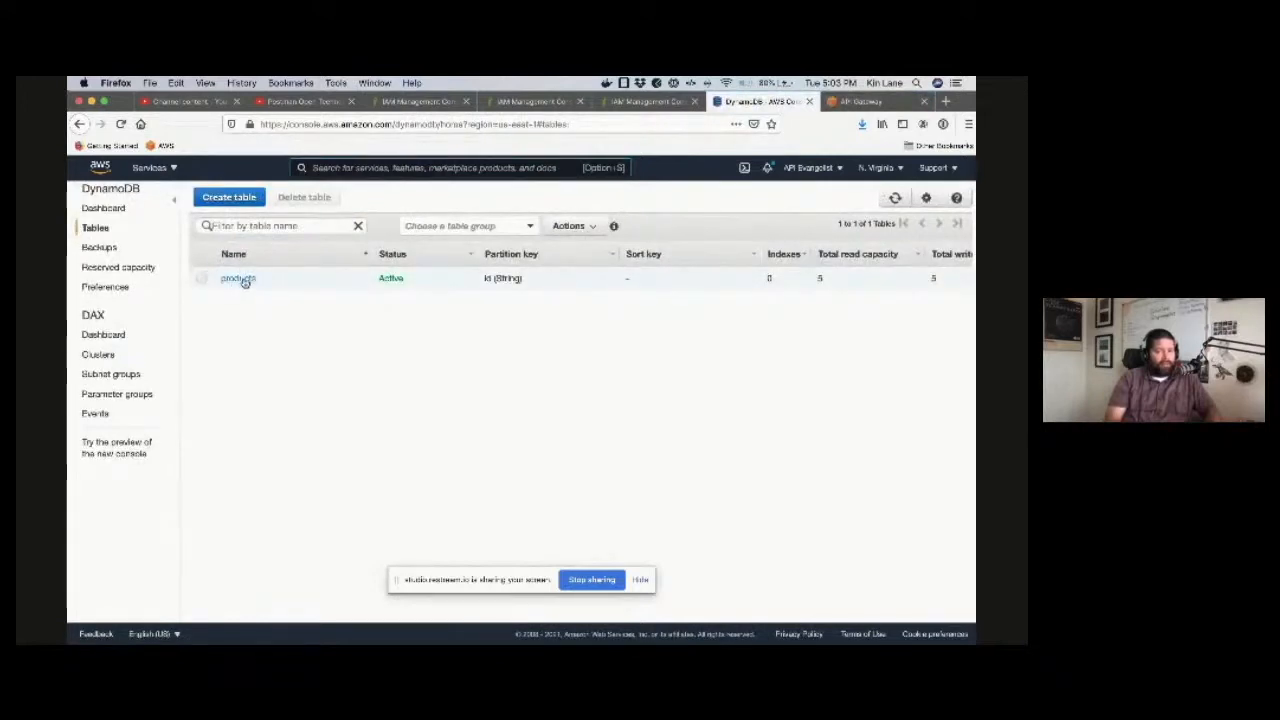
click(845, 104)
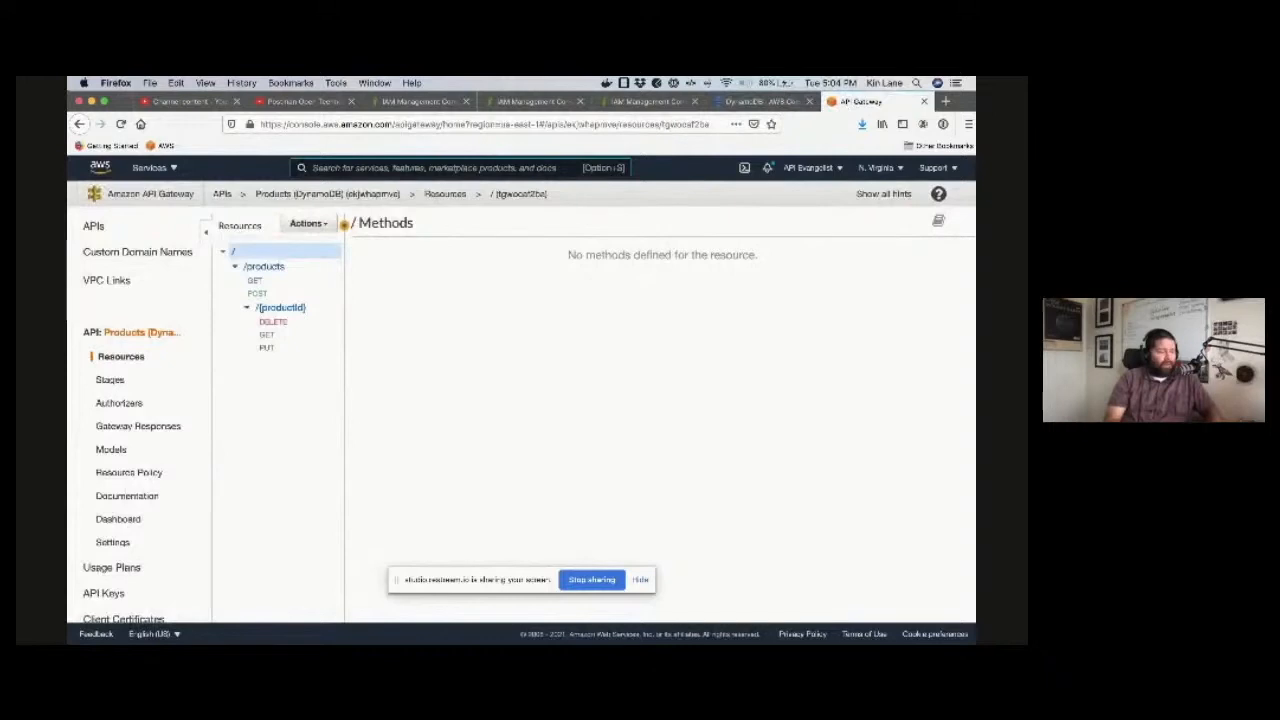
Return to Postman, run all five delete requests of "OPS - Remove API (AWS API, DYN)" in the collection runner, and close its tabs.
key(super+Tab)
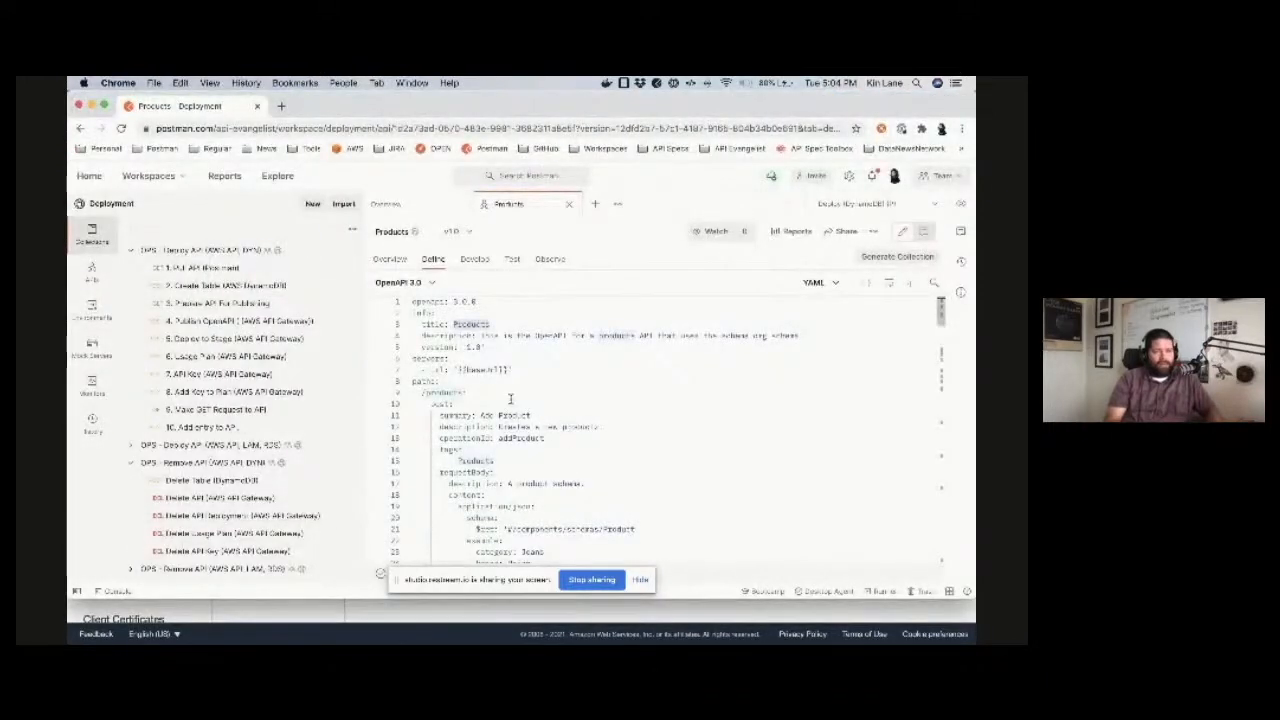
click(213, 464)
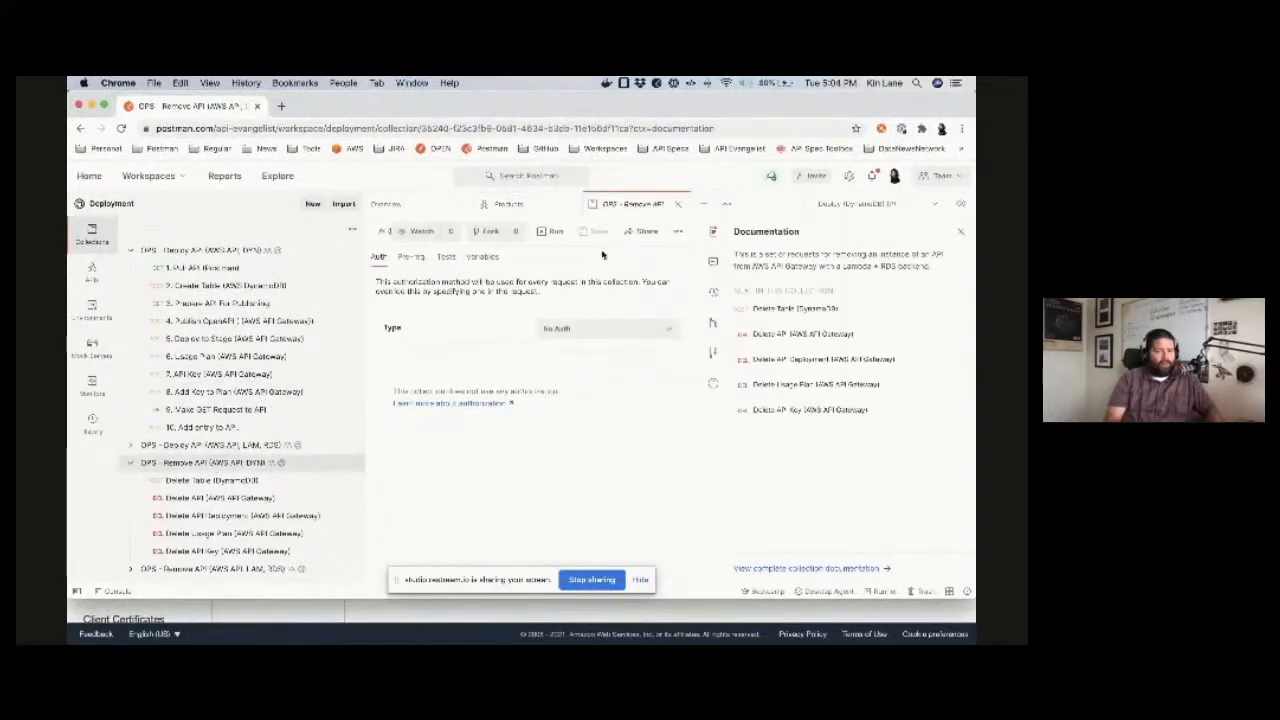
click(549, 232)
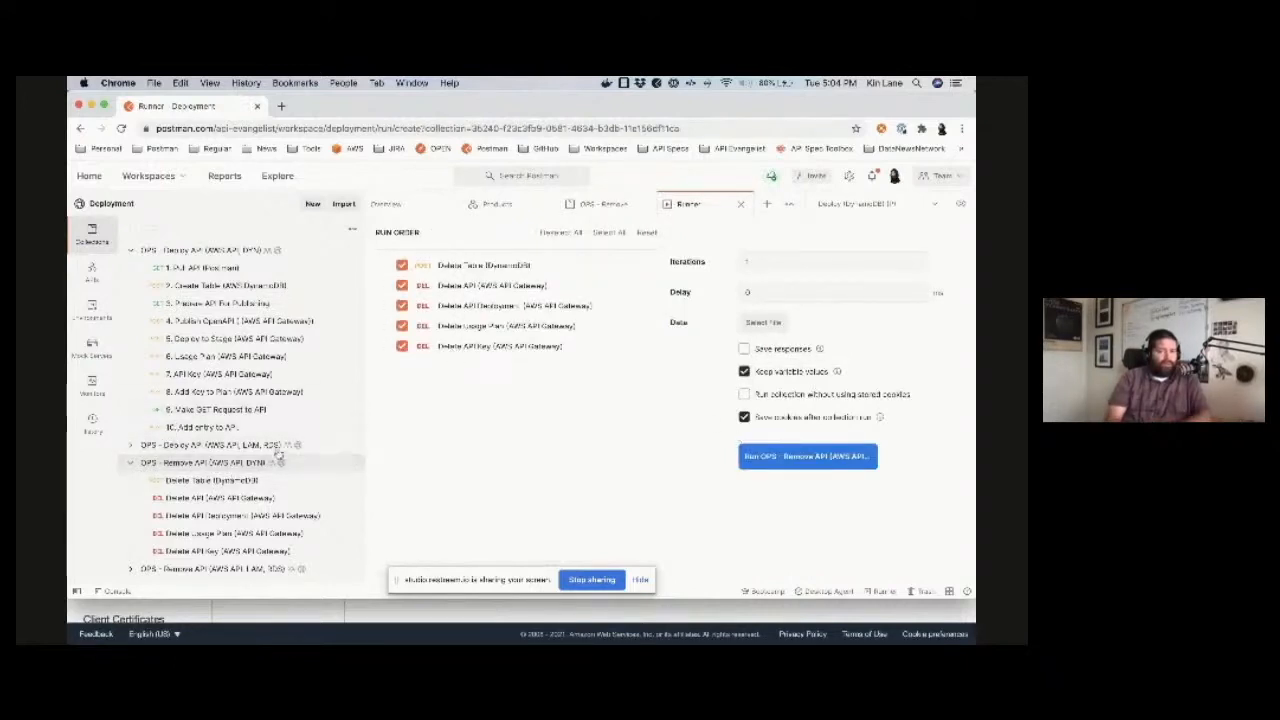
click(816, 458)
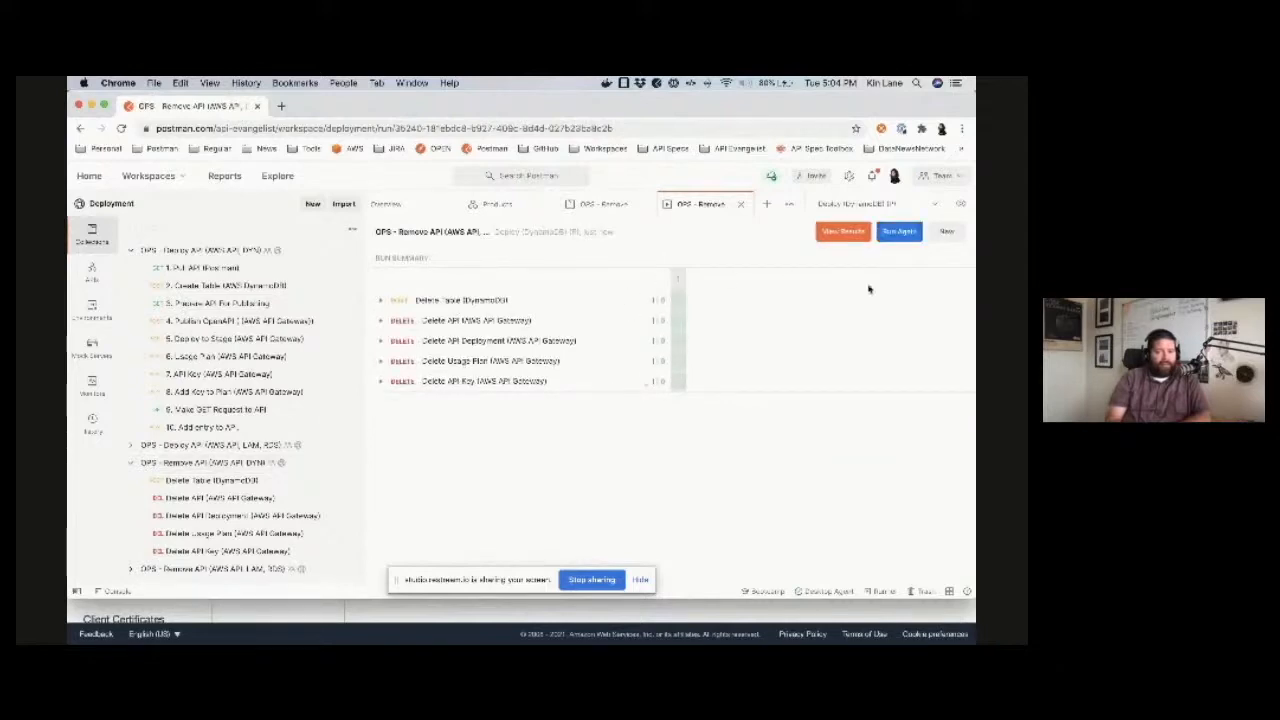
click(740, 204)
click(678, 204)
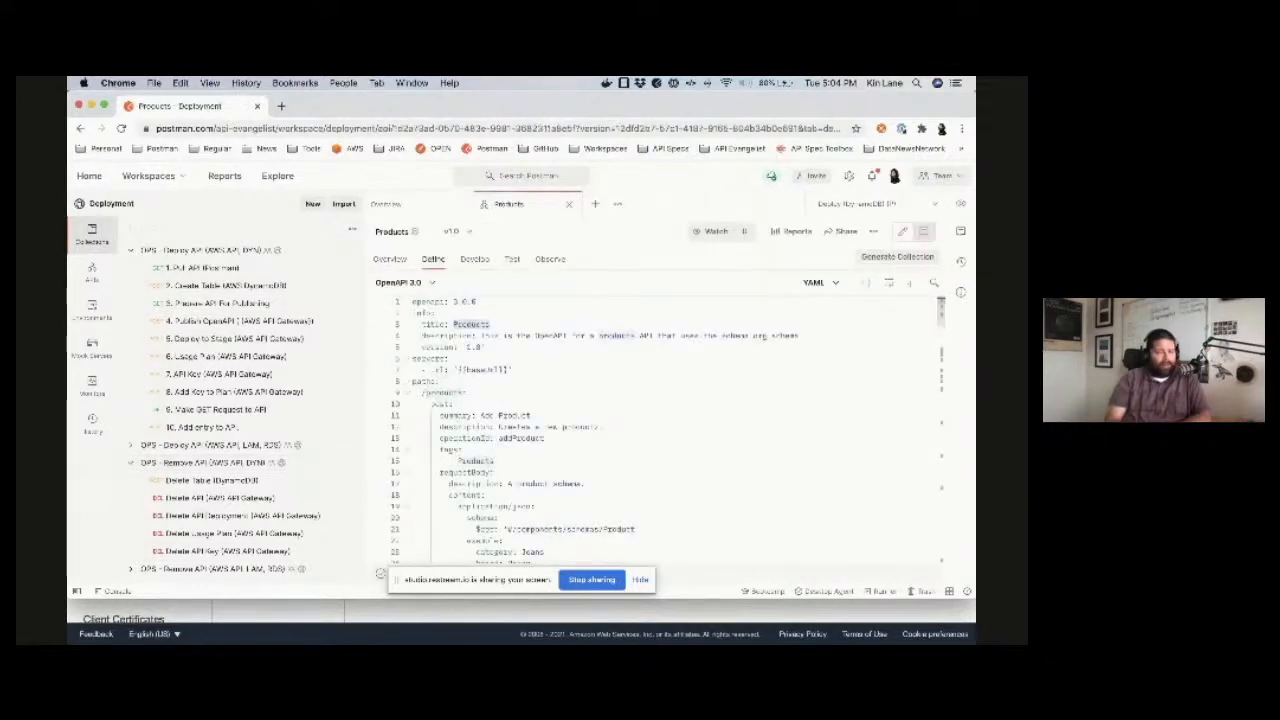
Switch to the AWS console and check the API Gateway list and refreshed DynamoDB tables for the removal of the Products API and its table.
click(184, 612)
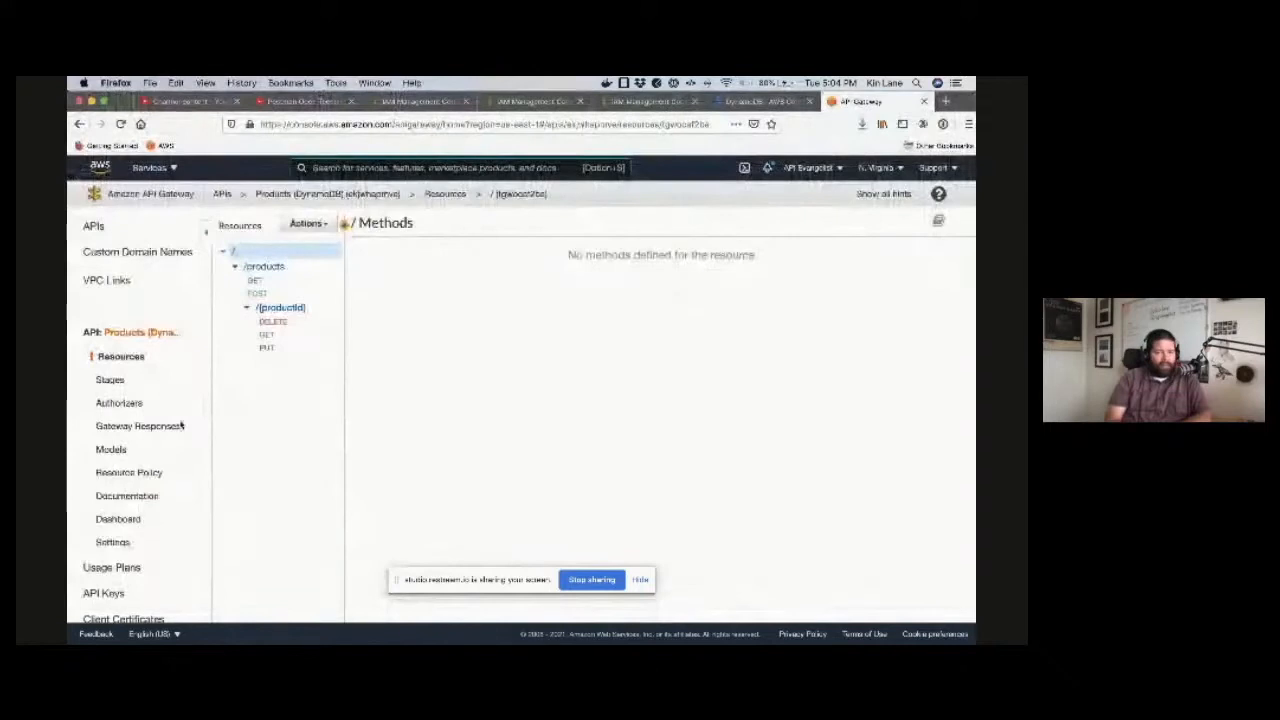
click(94, 228)
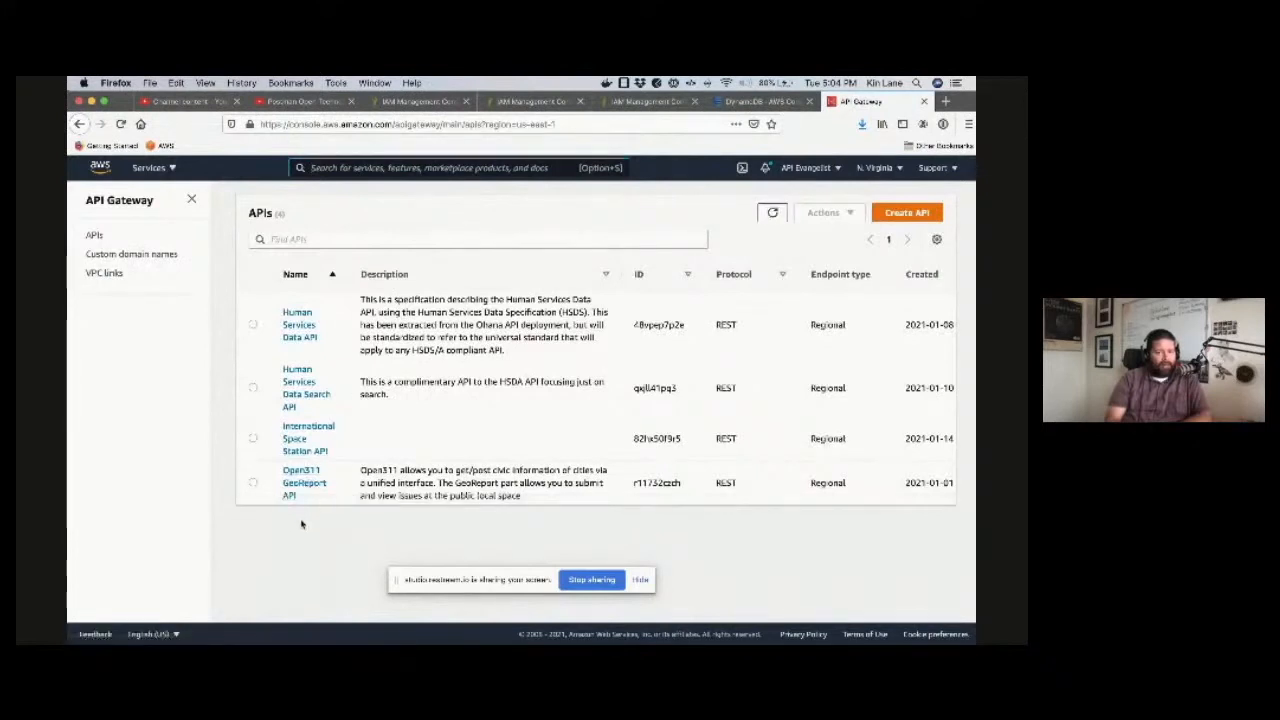
click(765, 101)
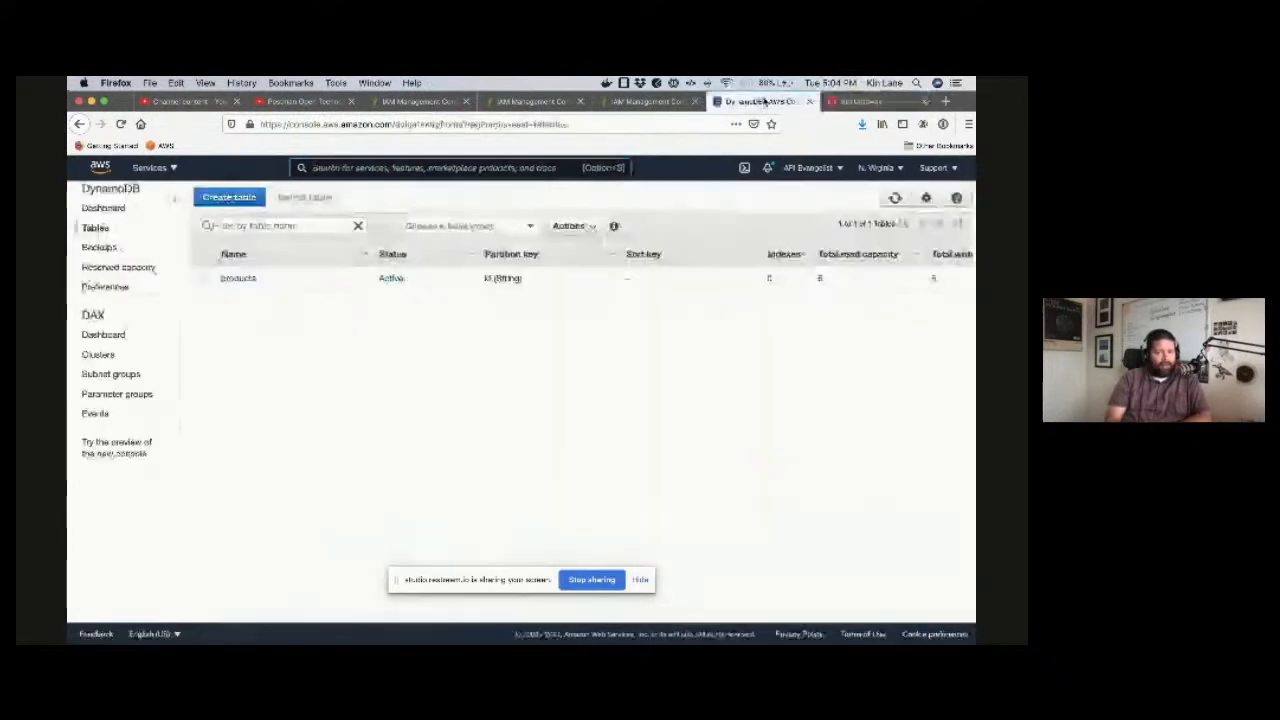
click(895, 197)
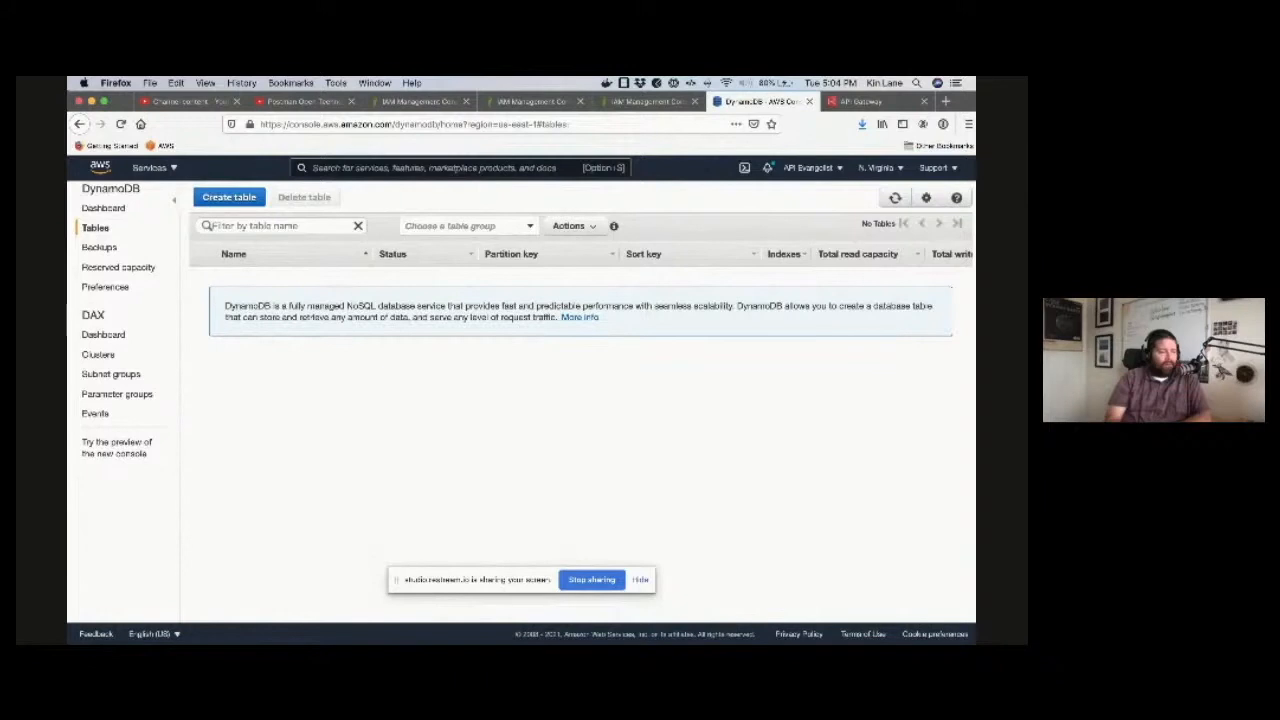
Switch to Postman, collapse the "OPS - Remove API (AWS API, DYN)" collection, and close its tab.
key(super+Tab)
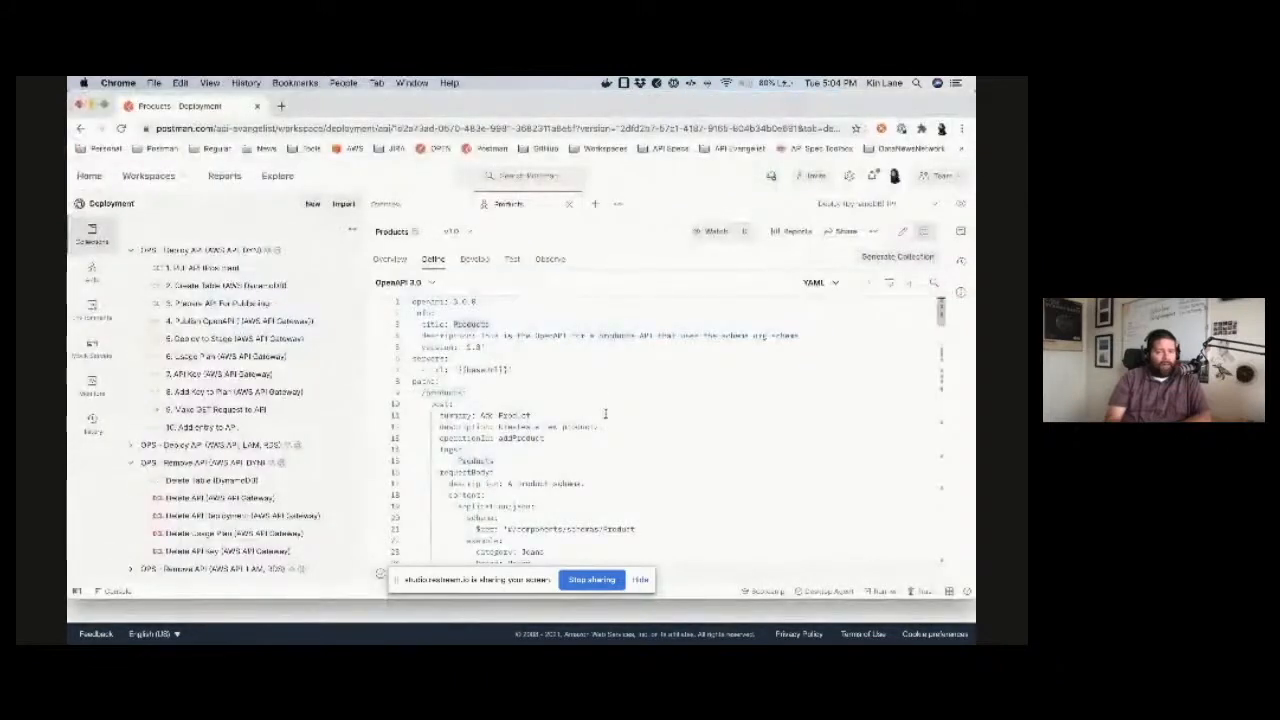
click(129, 463)
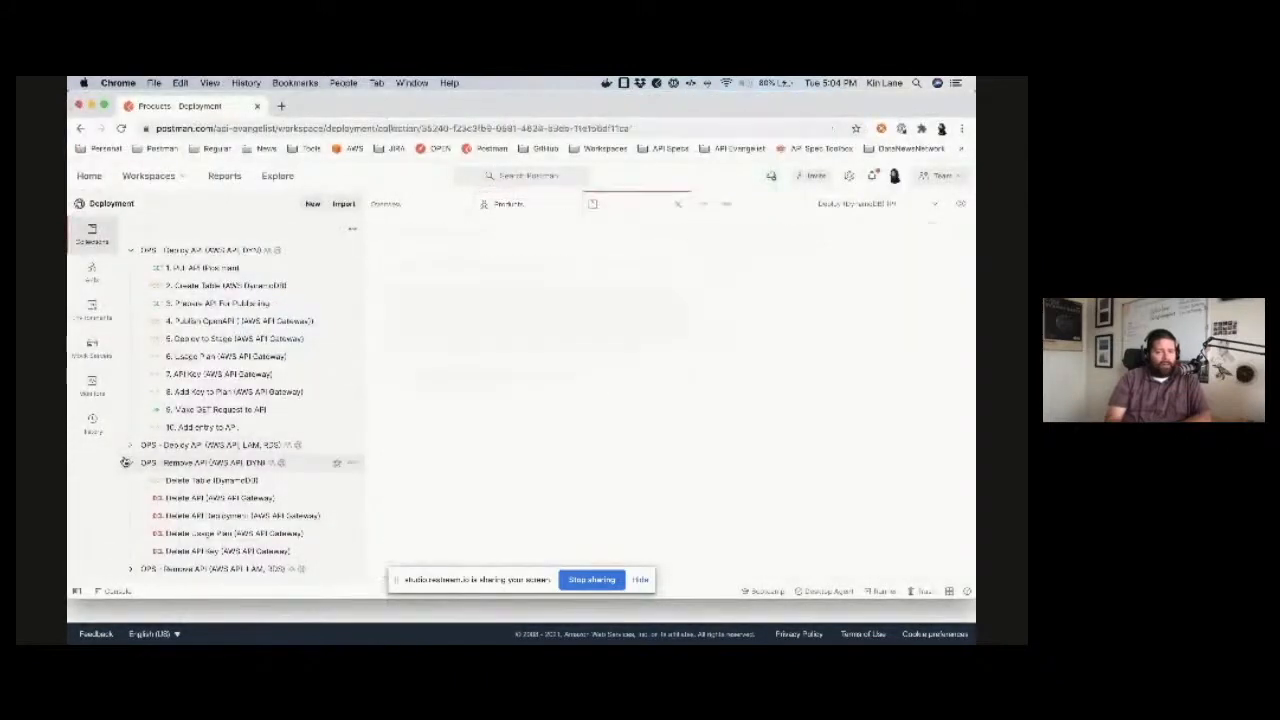
click(129, 463)
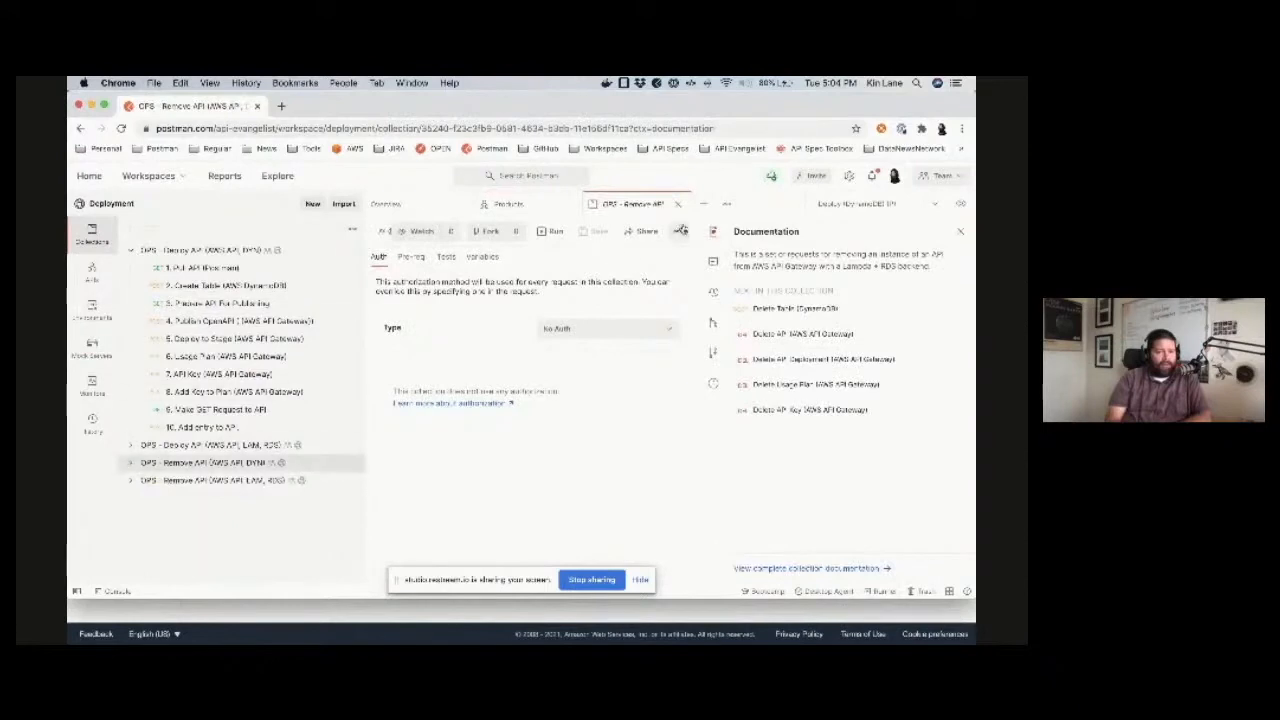
click(677, 204)
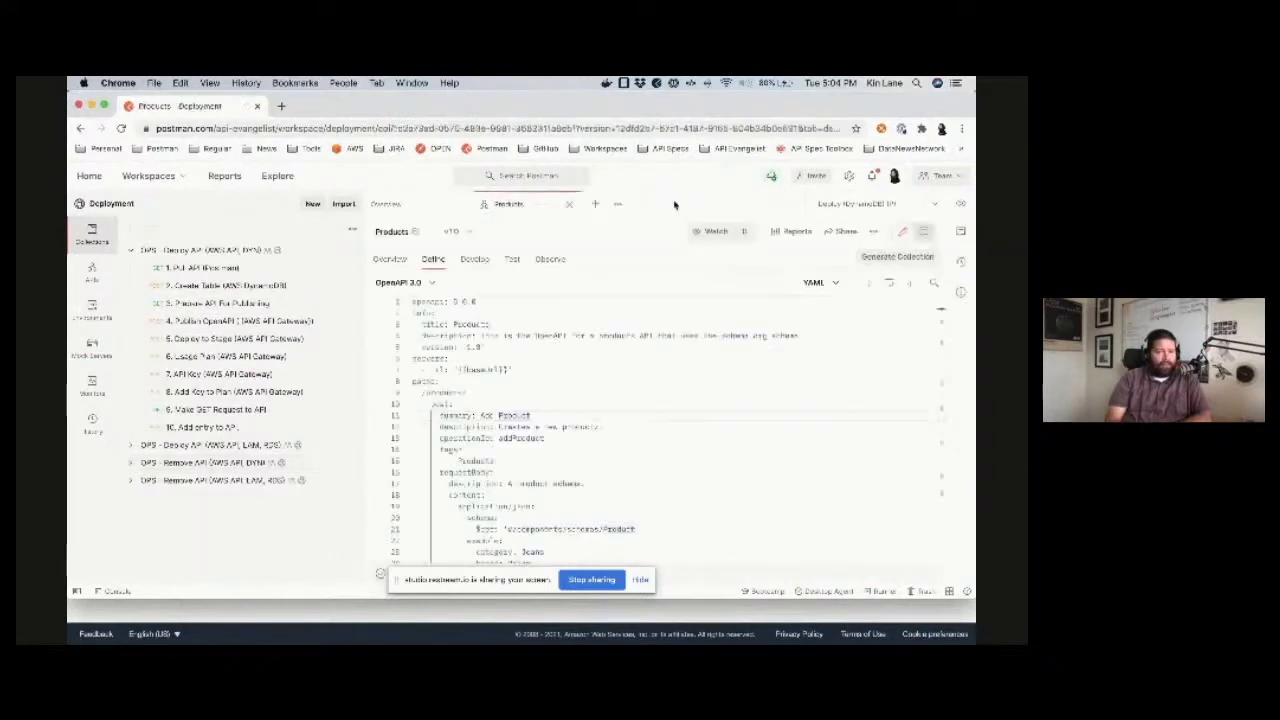
Run all ten requests of "OPS - Deploy API (AWS API, DYN)" in the collection runner, and close the runner and collection tabs.
click(130, 254)
click(204, 258)
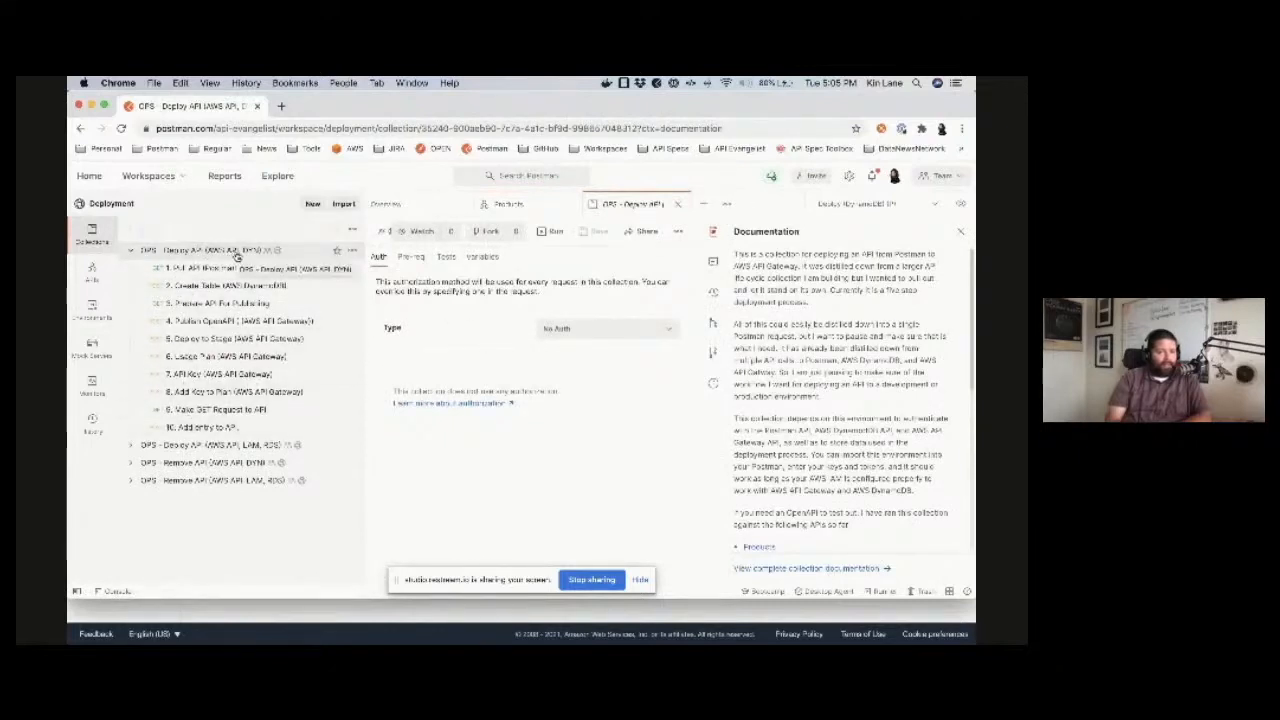
click(552, 231)
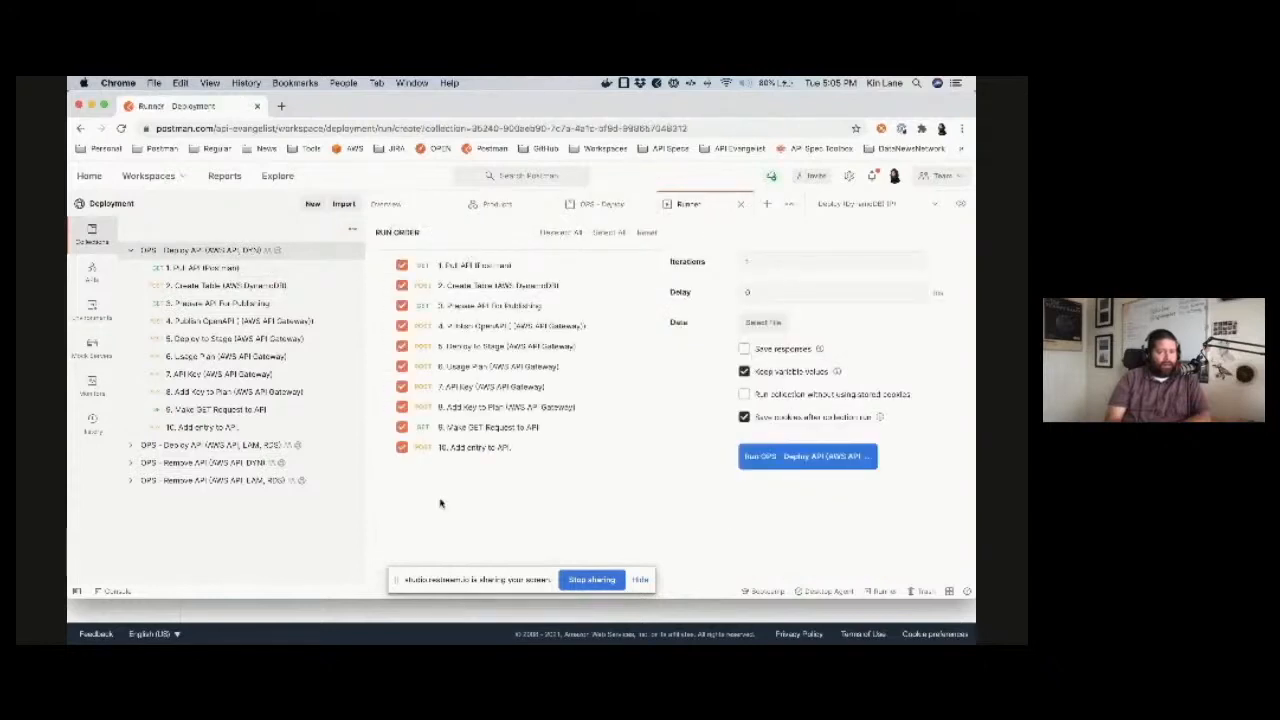
click(839, 463)
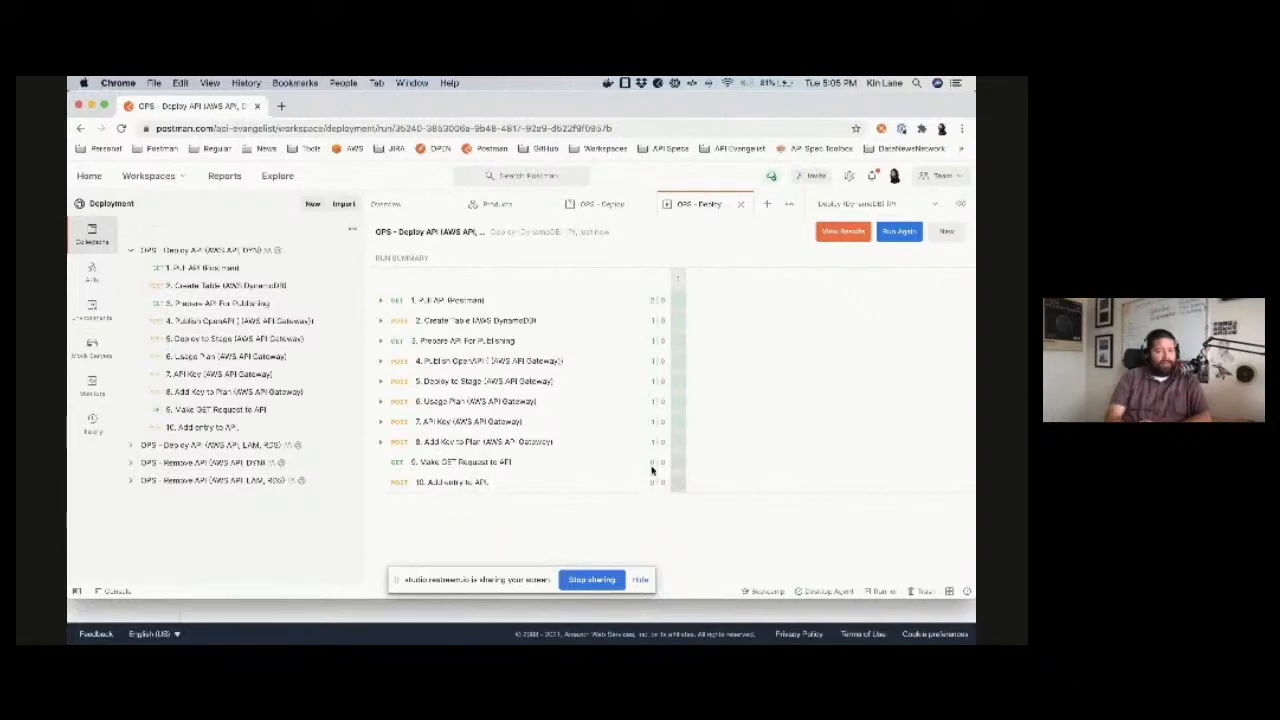
click(743, 205)
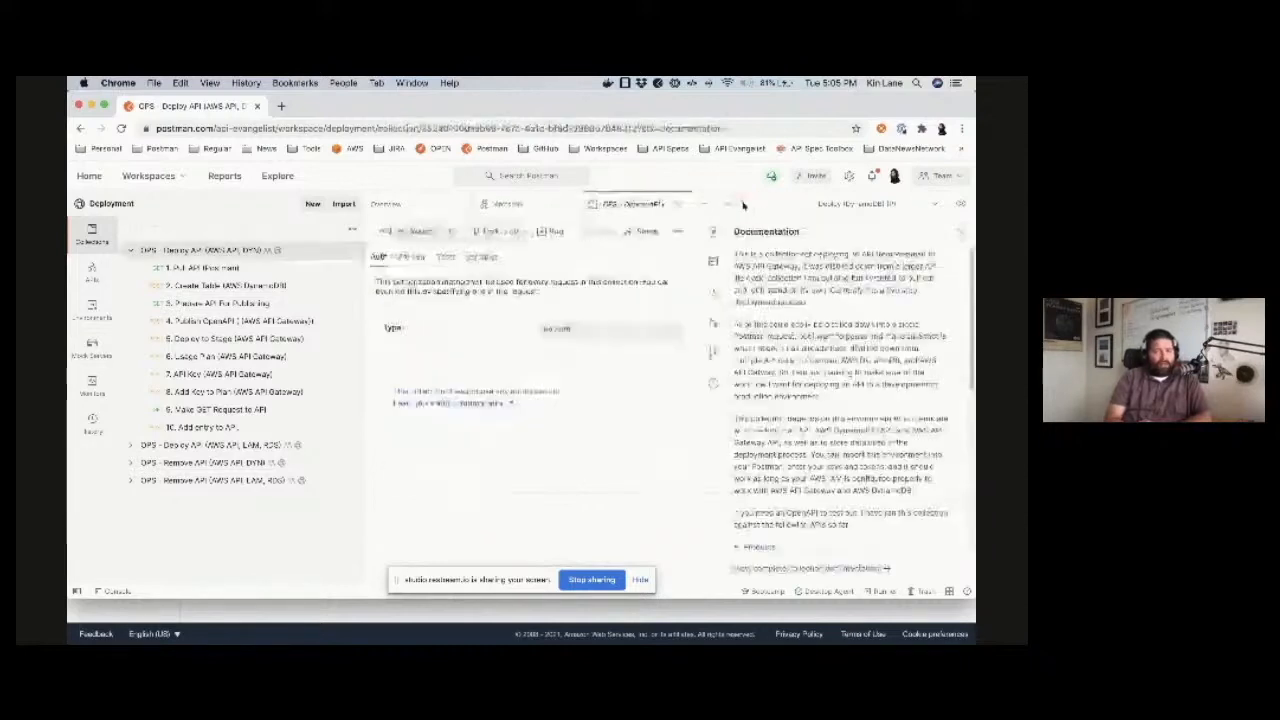
click(676, 207)
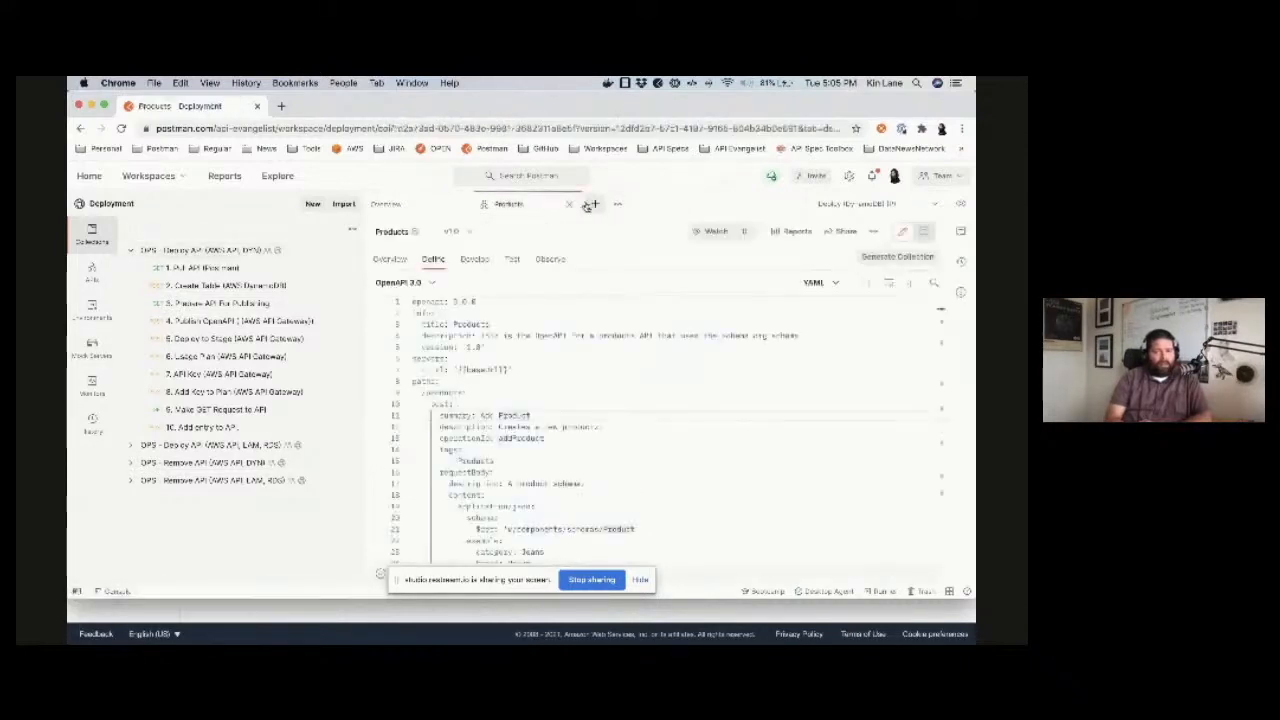
Send the "9. Make GET Request to API" request and the "10. Add entry to API" request of the deploy collection.
click(201, 411)
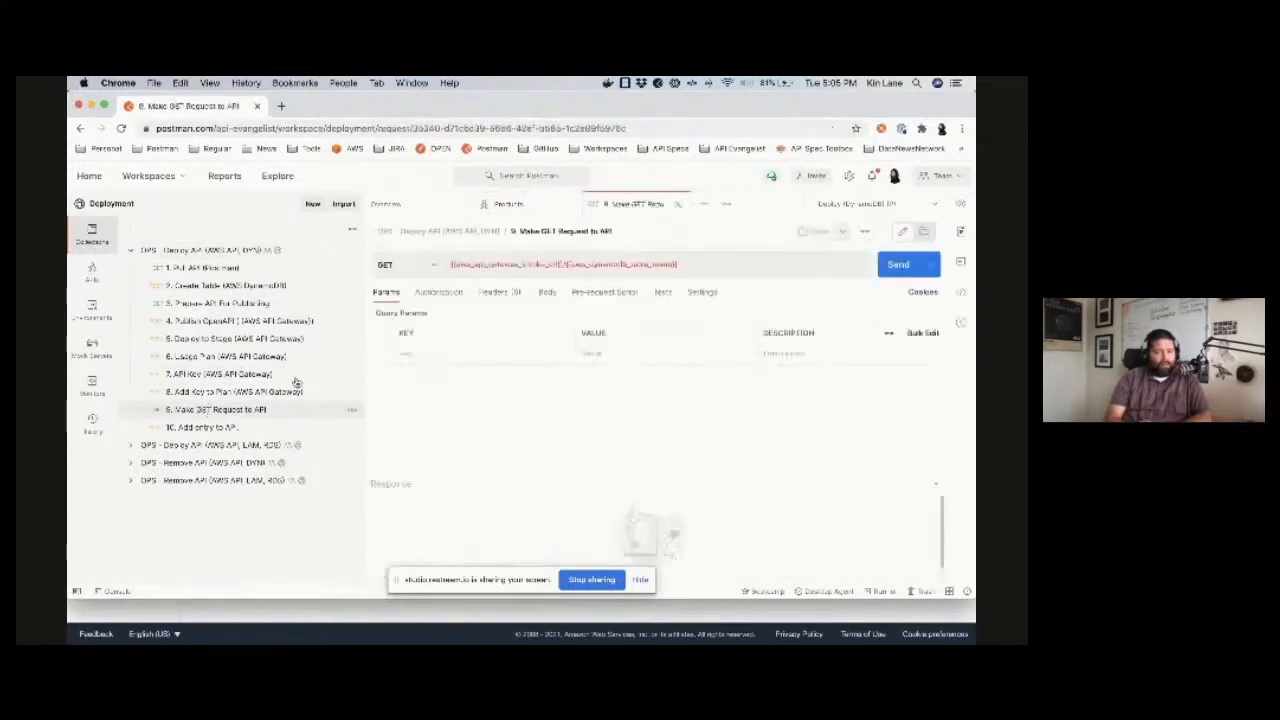
click(900, 266)
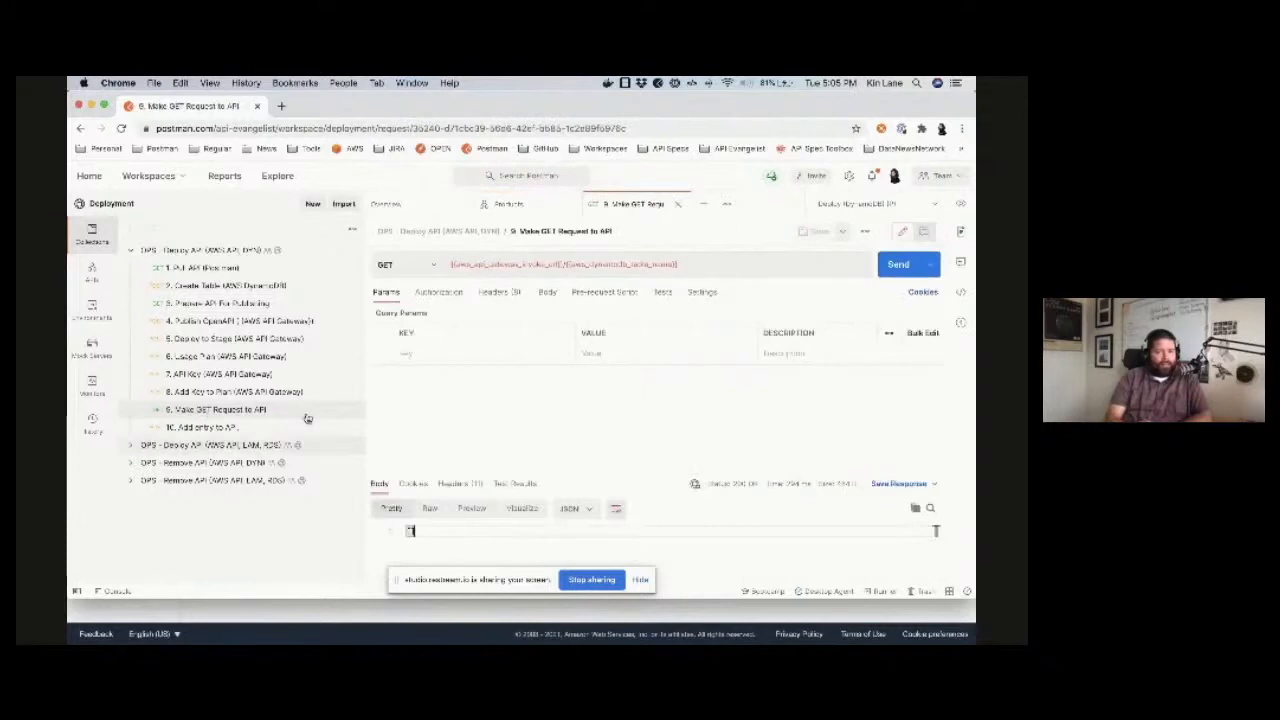
click(208, 430)
click(885, 266)
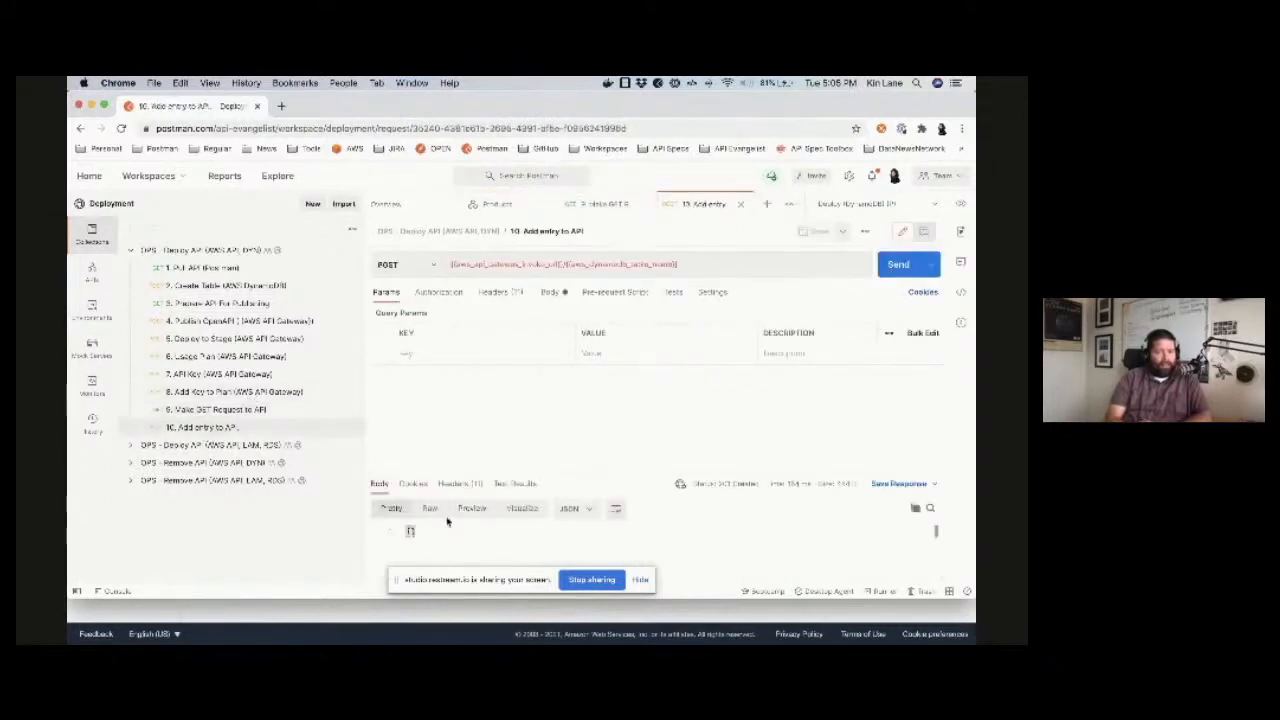
Resend "9. Make GET Request to API" and enlarge the response pane to read the returned product data.
click(210, 410)
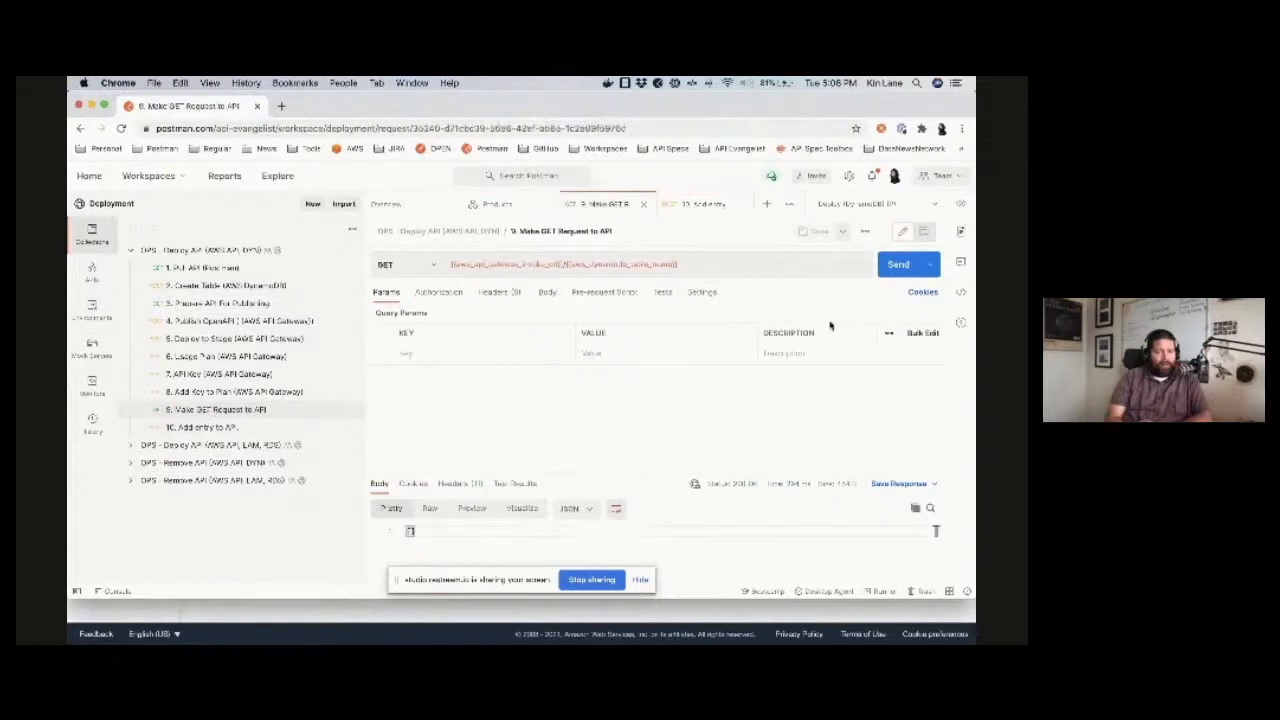
click(900, 264)
drag(655, 473, 659, 305)
scroll(543, 395, up, 2)
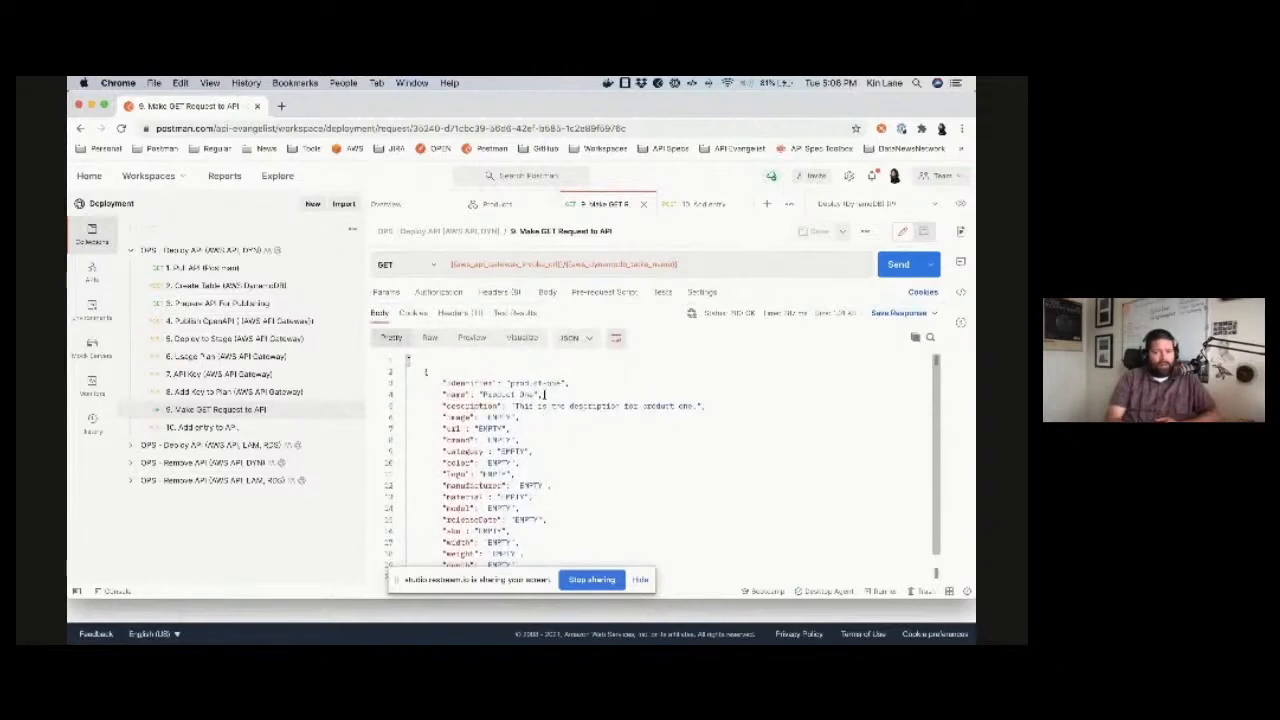
Close both request tabs and open "1. Pull API (Postman)" to review its query parameters, especially the api_name value.
click(645, 206)
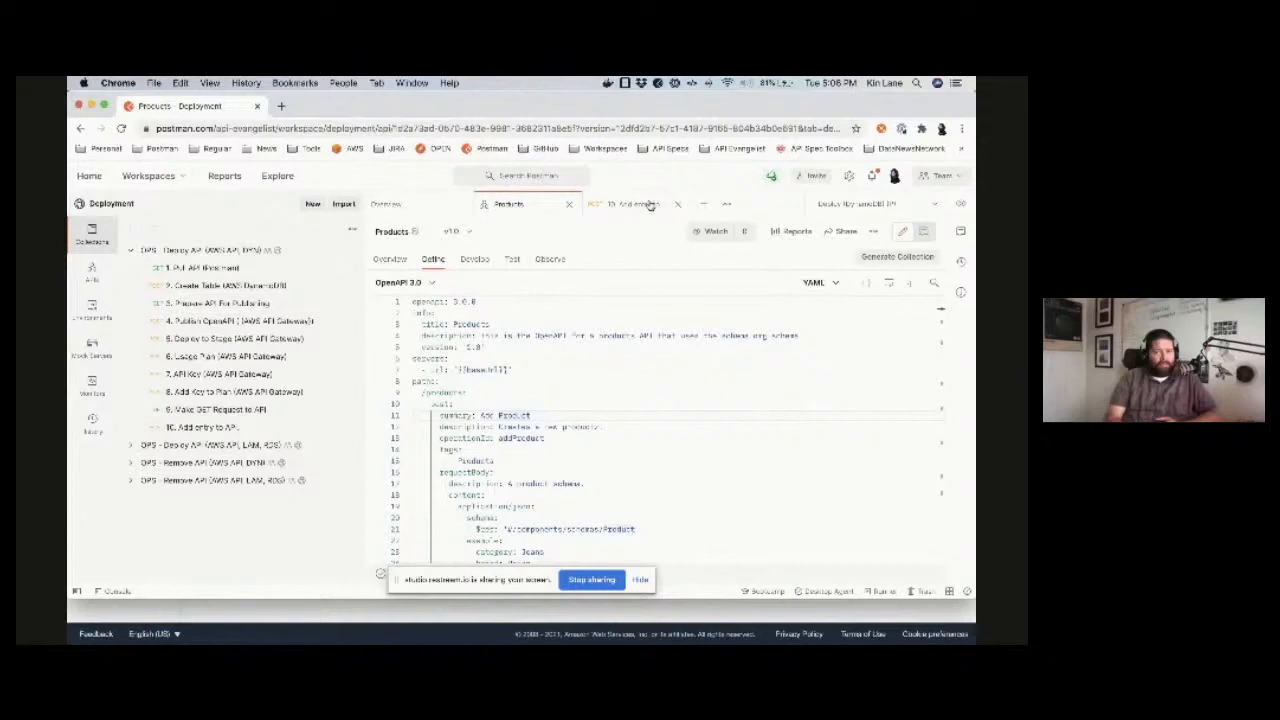
click(650, 205)
click(677, 204)
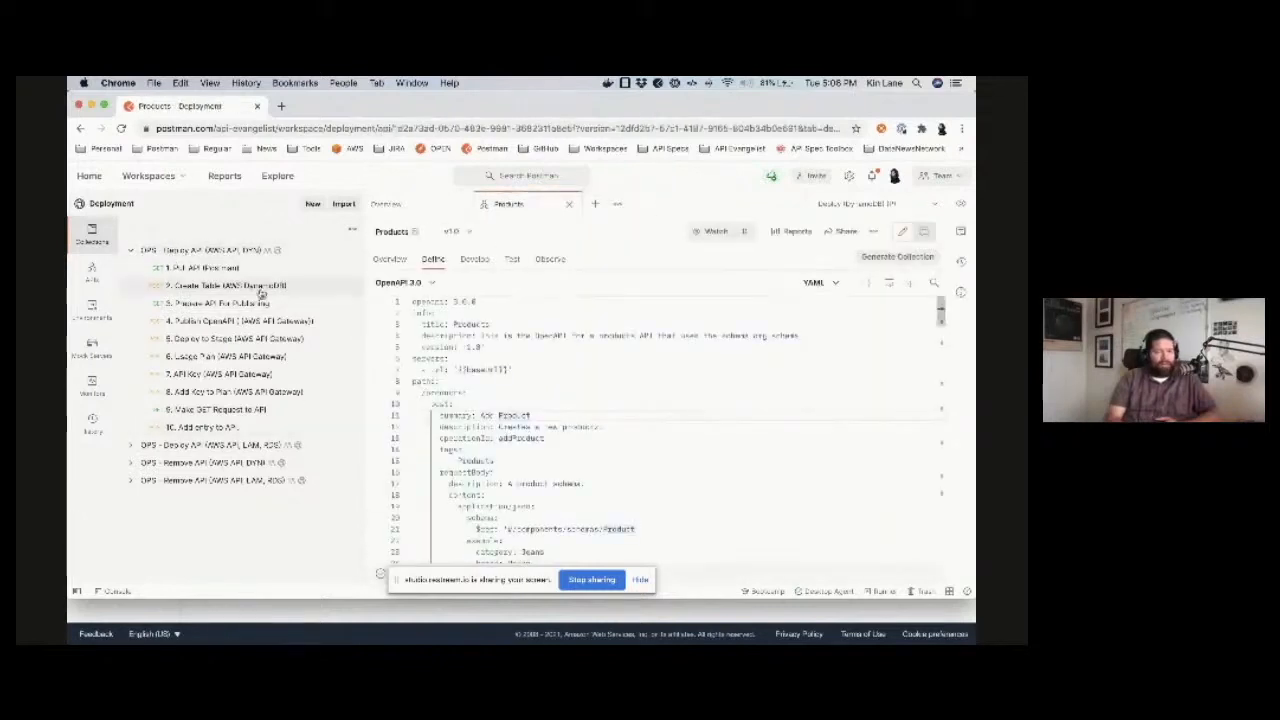
click(205, 268)
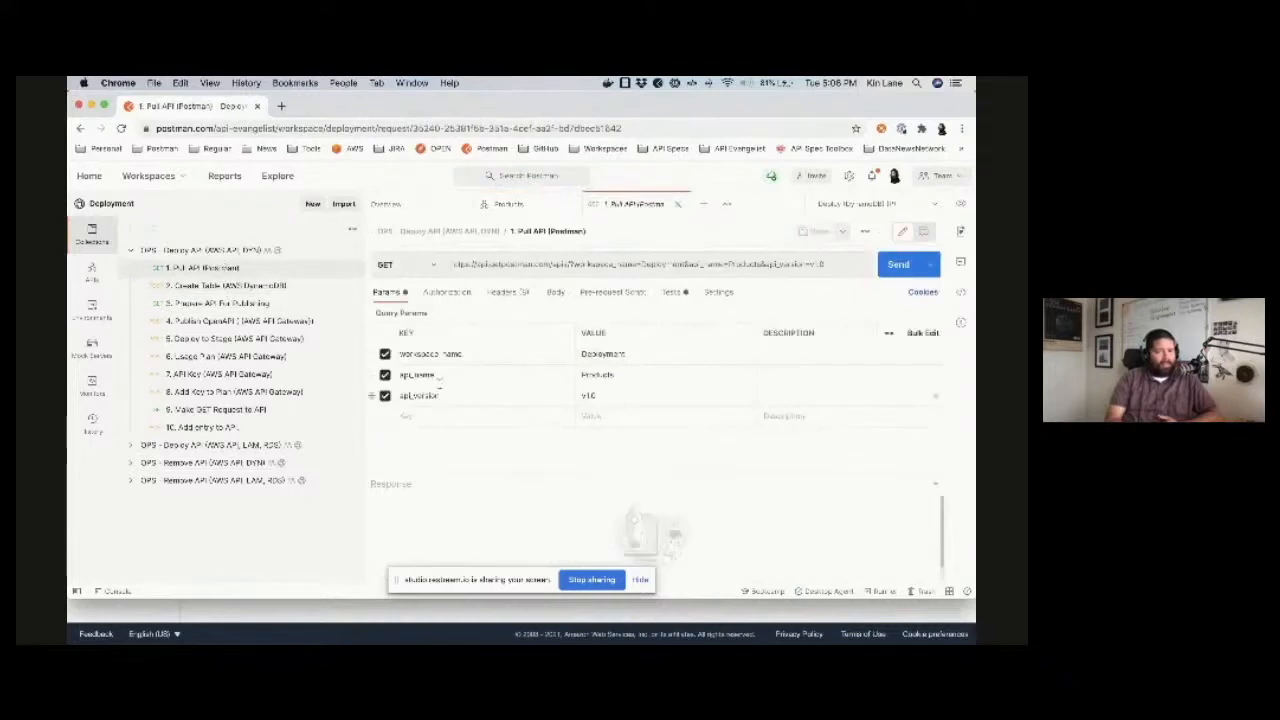
double_click(597, 376)
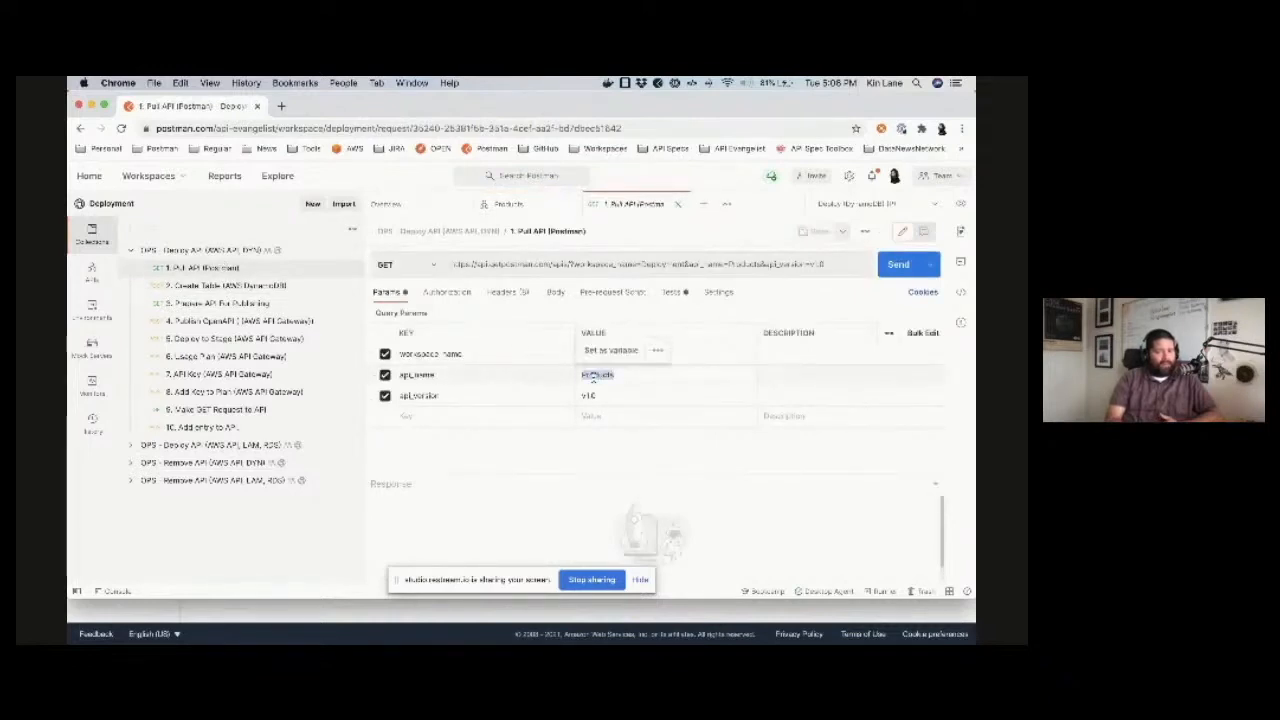
click(597, 466)
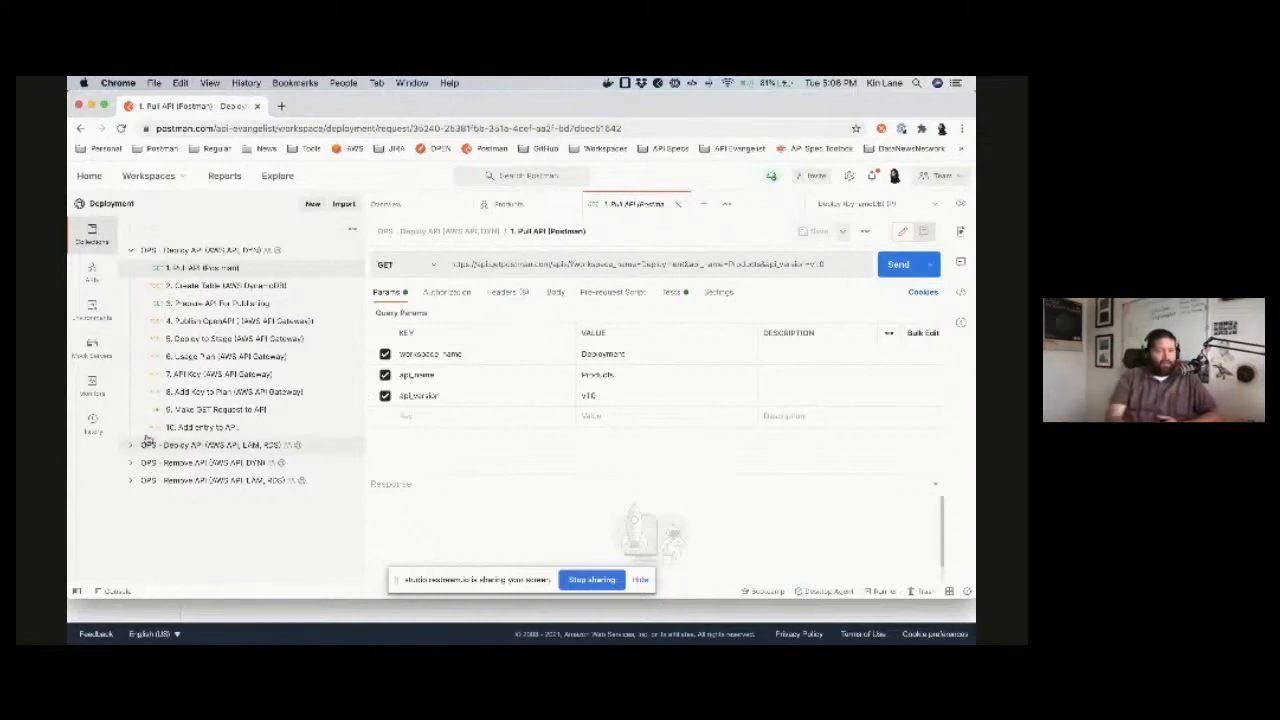
Collapse the "OPS - Deploy API (AWS API, DYN)" collection, show the Deployment workspace overview, and slightly narrow the sidebar.
click(140, 250)
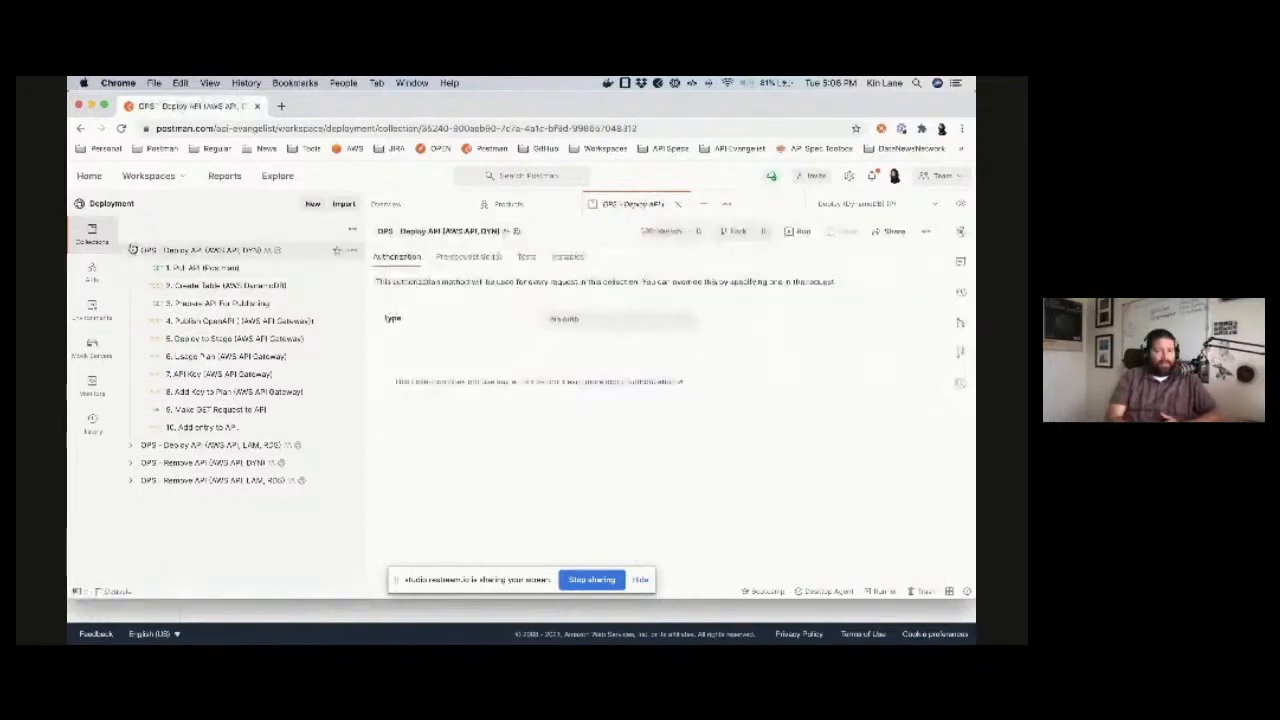
click(130, 252)
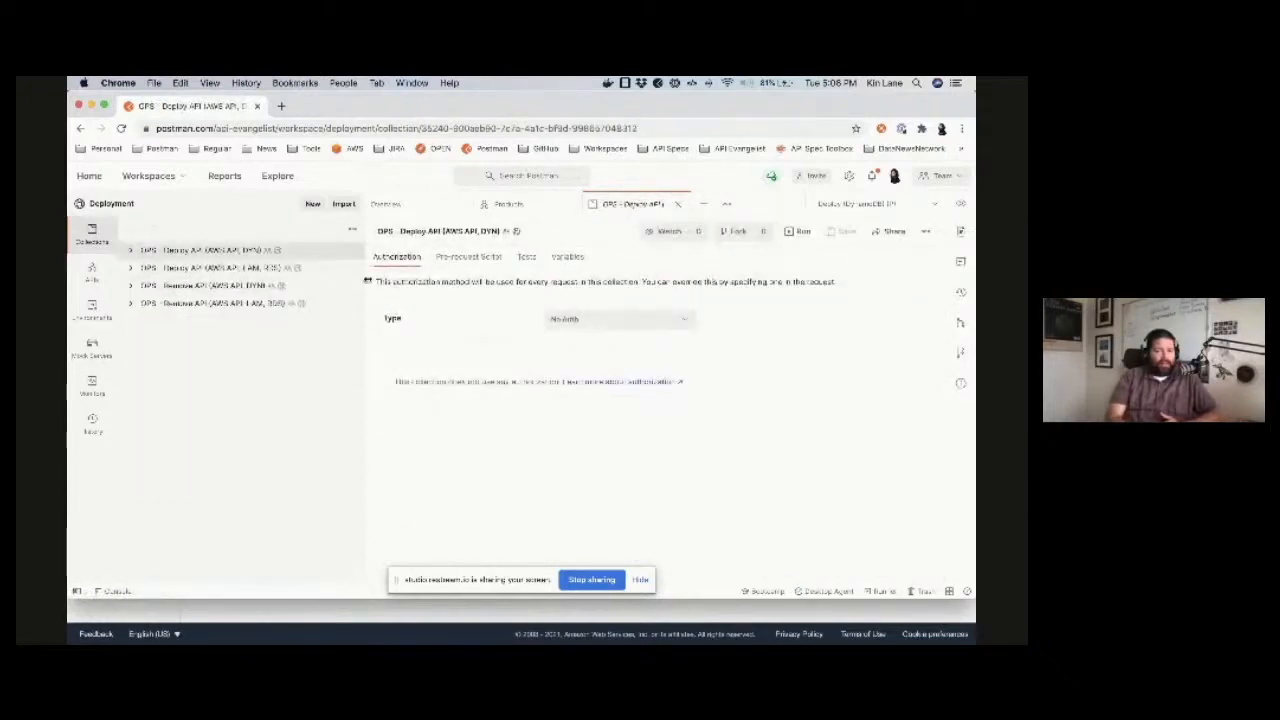
click(421, 204)
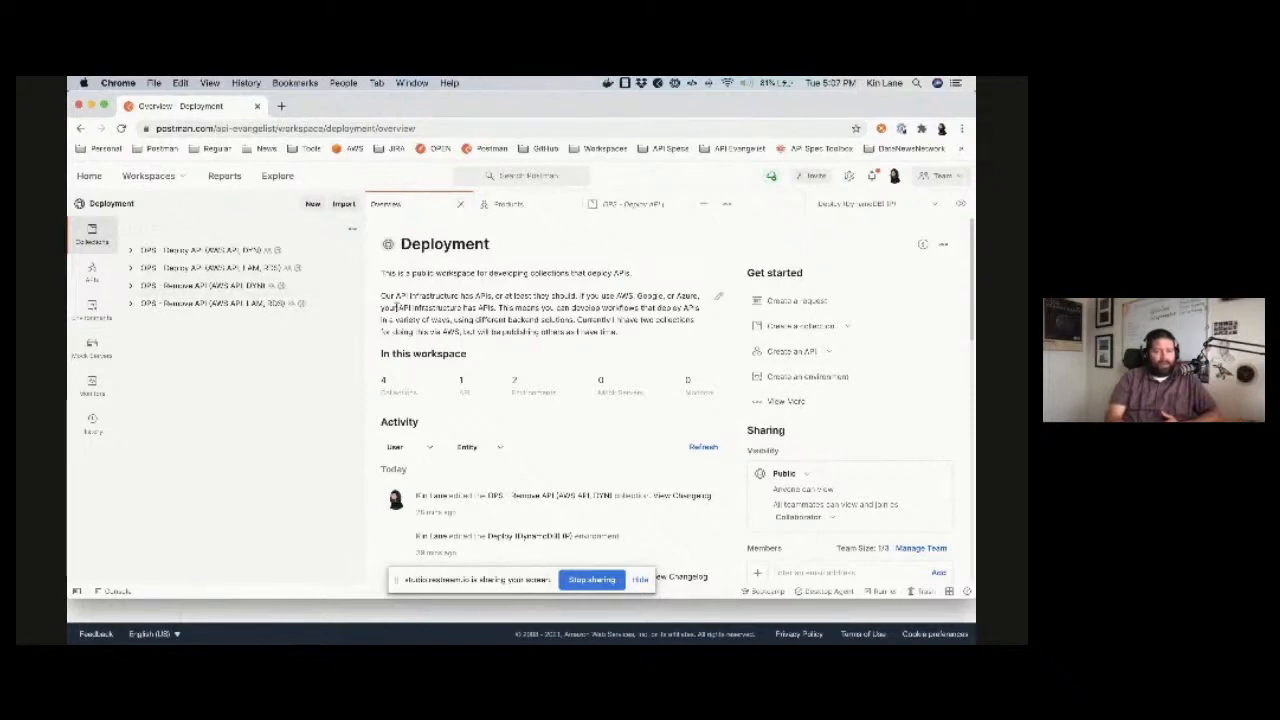
drag(366, 325, 350, 320)
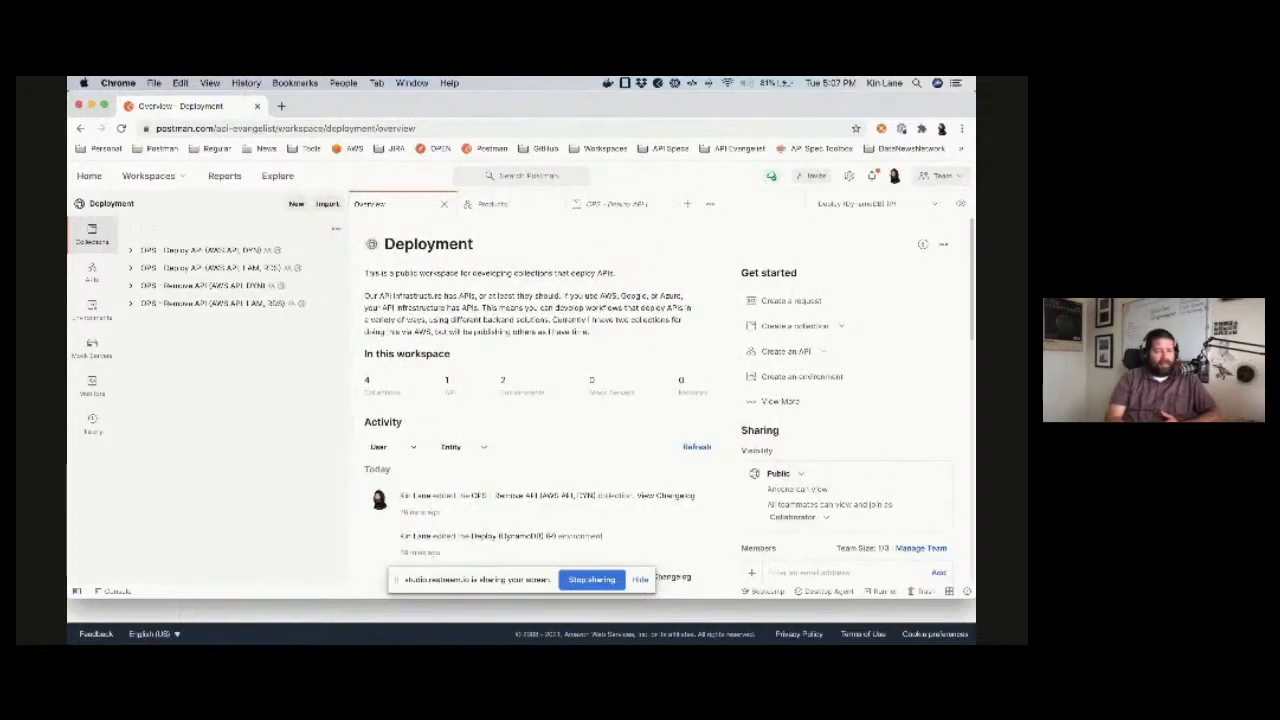
Switch to the AWS console in Firefox and check the refreshed DynamoDB tables and API Gateway list for the redeployed Products API.
key(super+Tab)
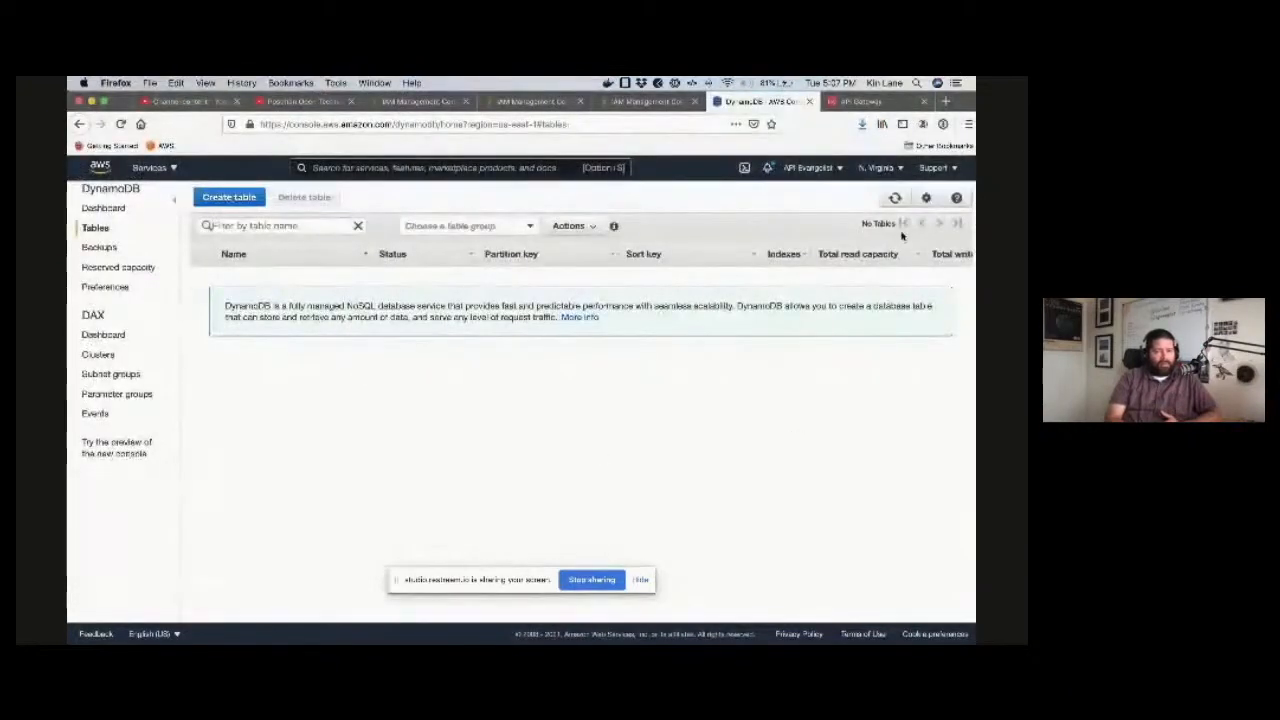
click(894, 198)
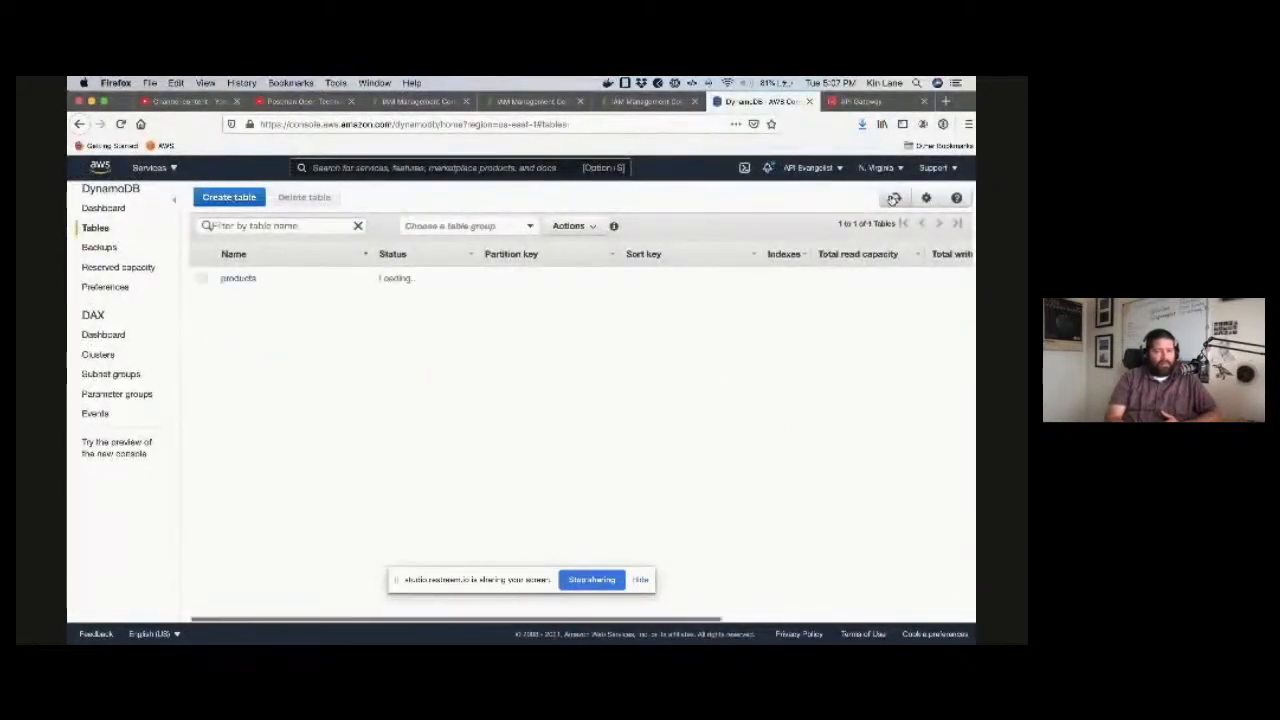
click(862, 101)
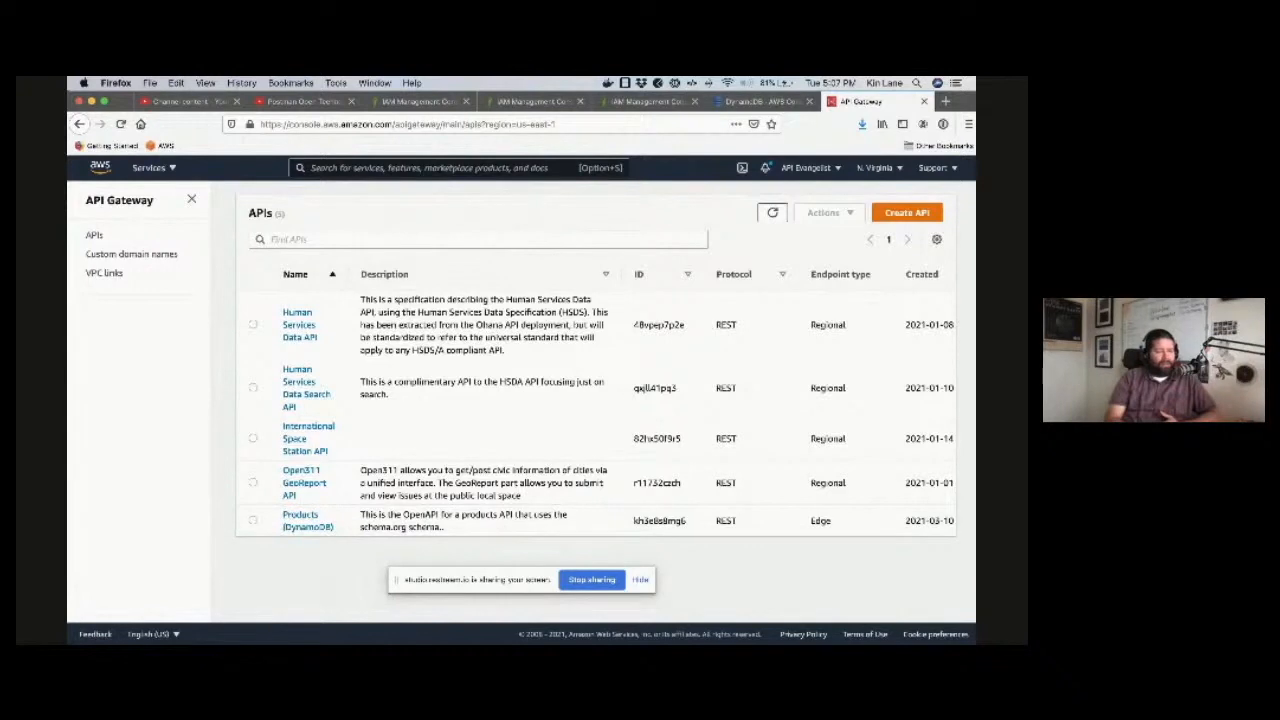
key(super+Tab)
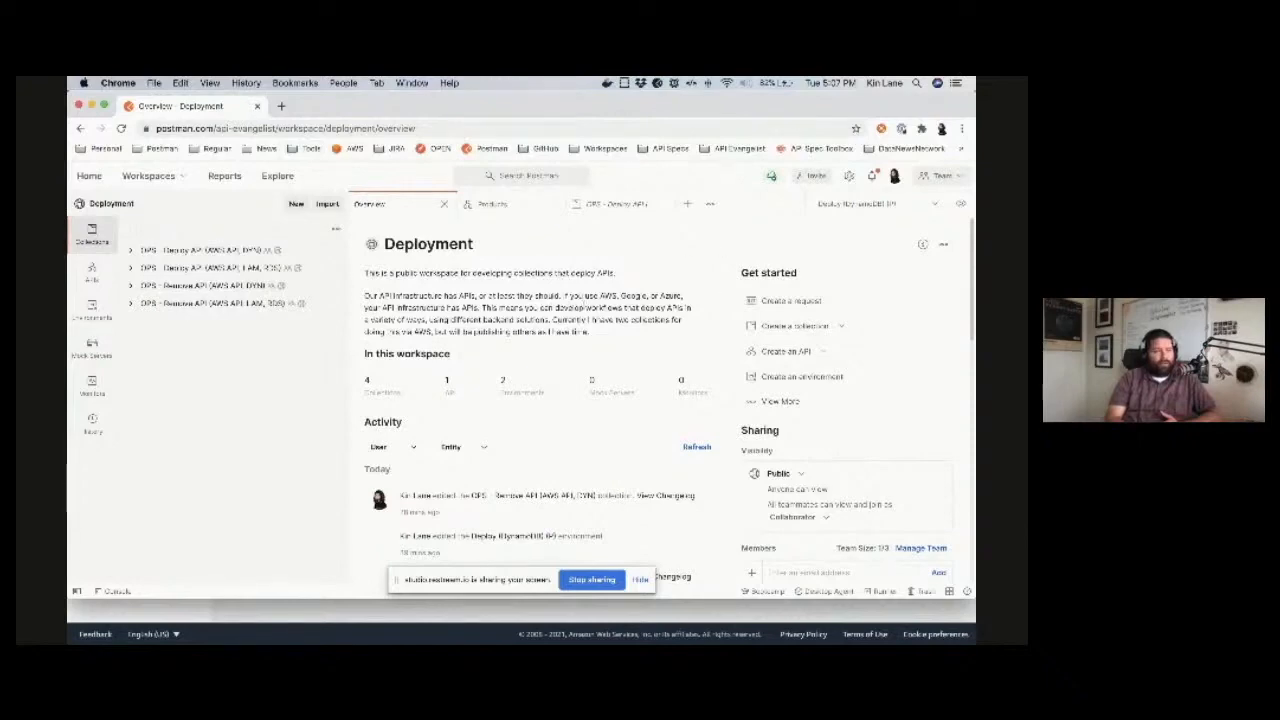
key(super+Tab)
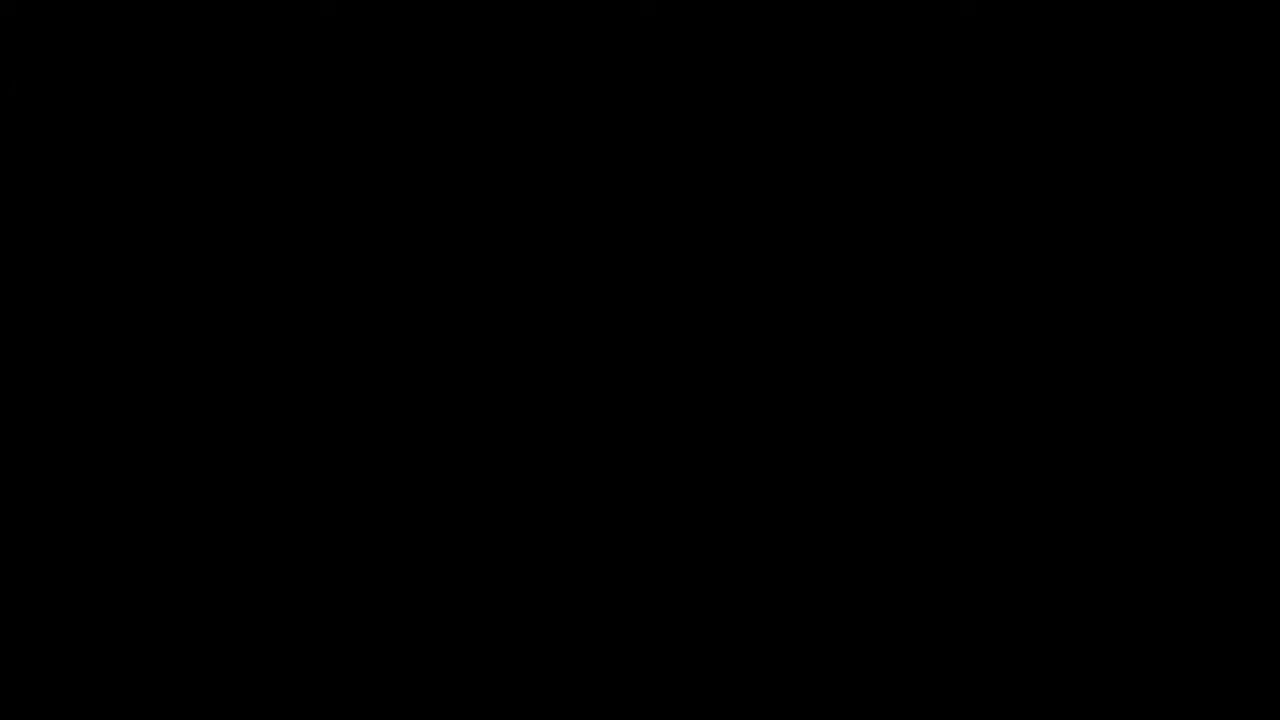